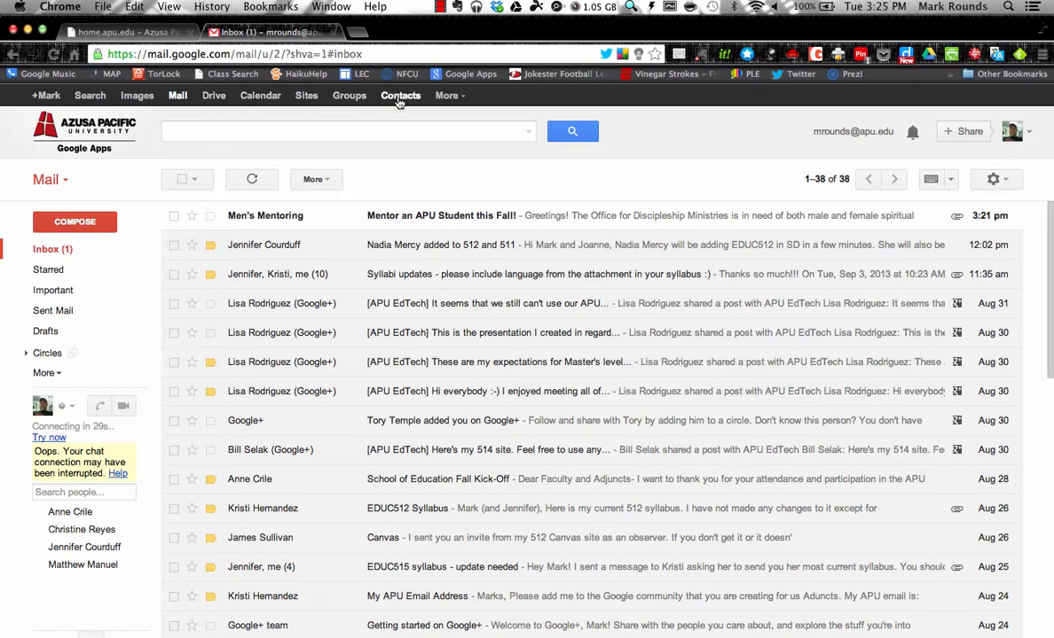
Open Blogger from the mailbox's list of Google services and accept the Google+ profile as the blogging identity
click(450, 97)
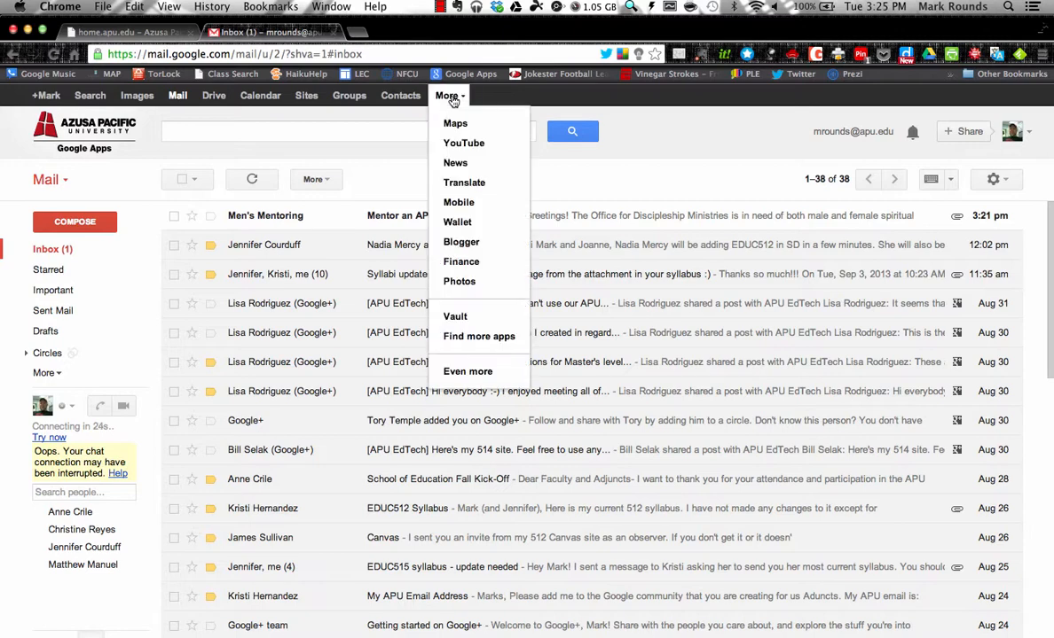
click(467, 251)
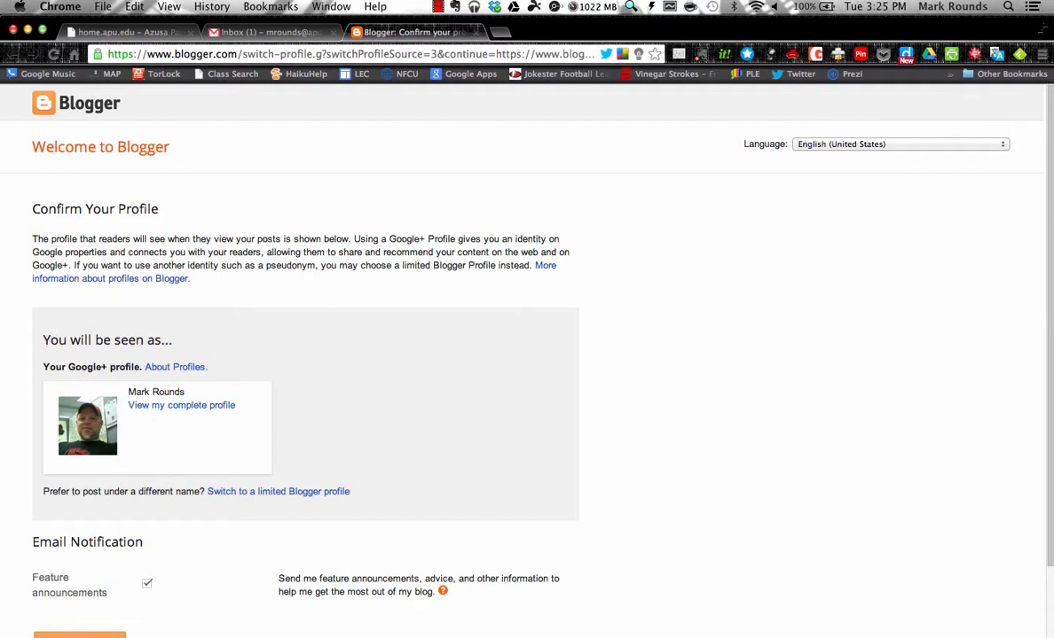
scroll(125, 625, down, 3)
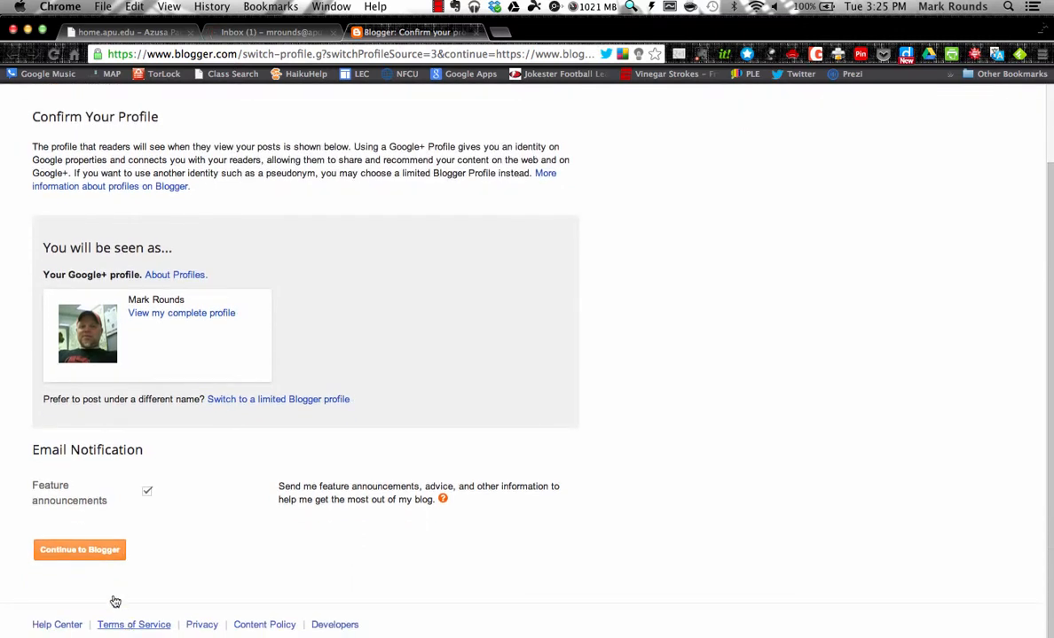
click(93, 554)
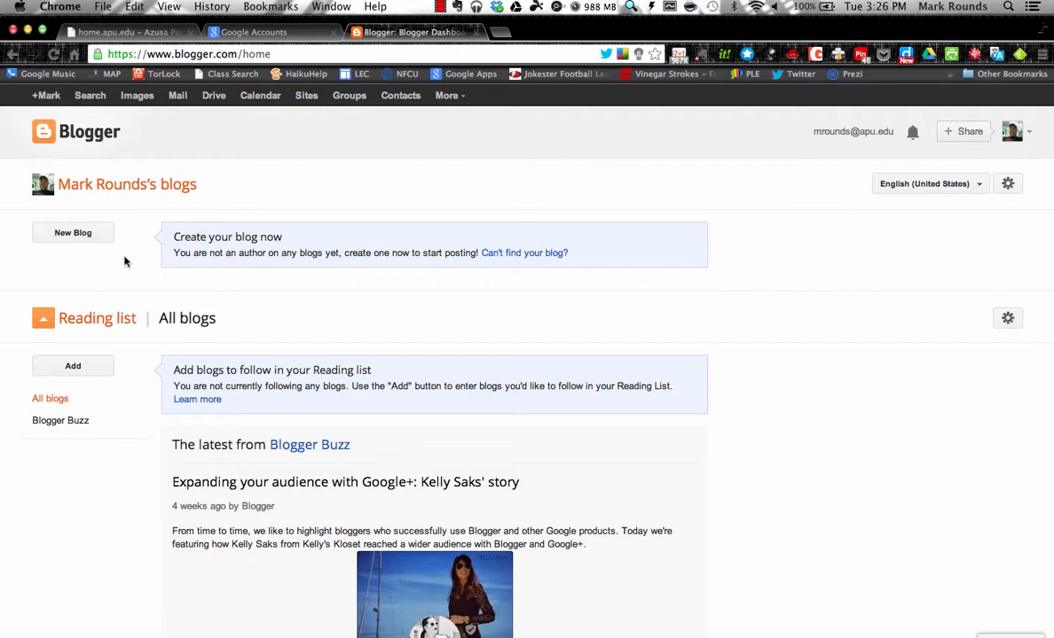
Start a new blog titled "EDUC 512" with a blogspot address made of the owner's surname followed by educ512
click(80, 238)
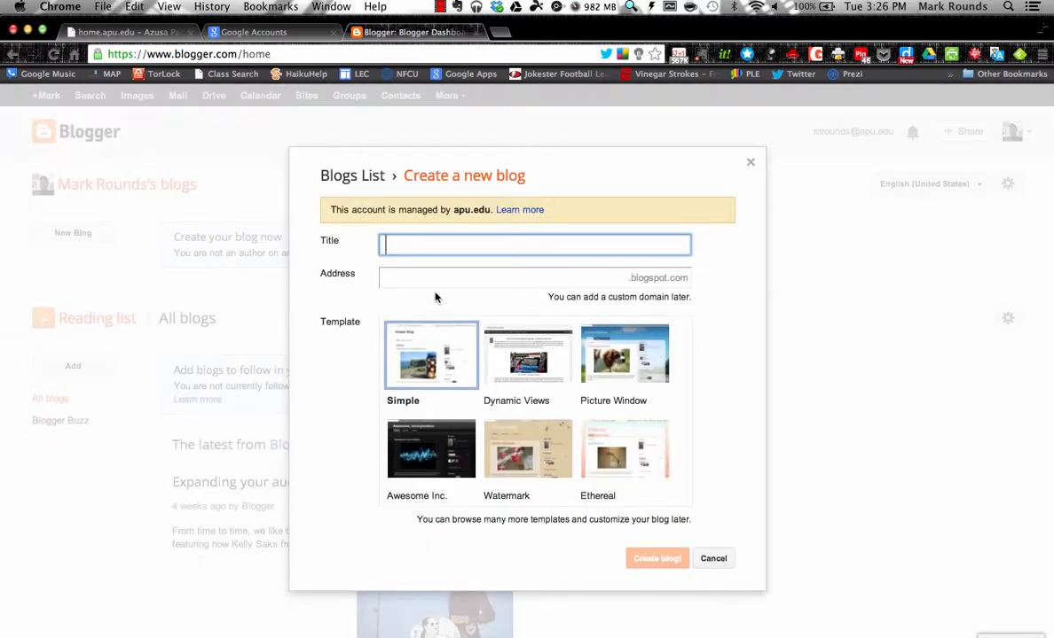
text(EDUC 512)
click(478, 277)
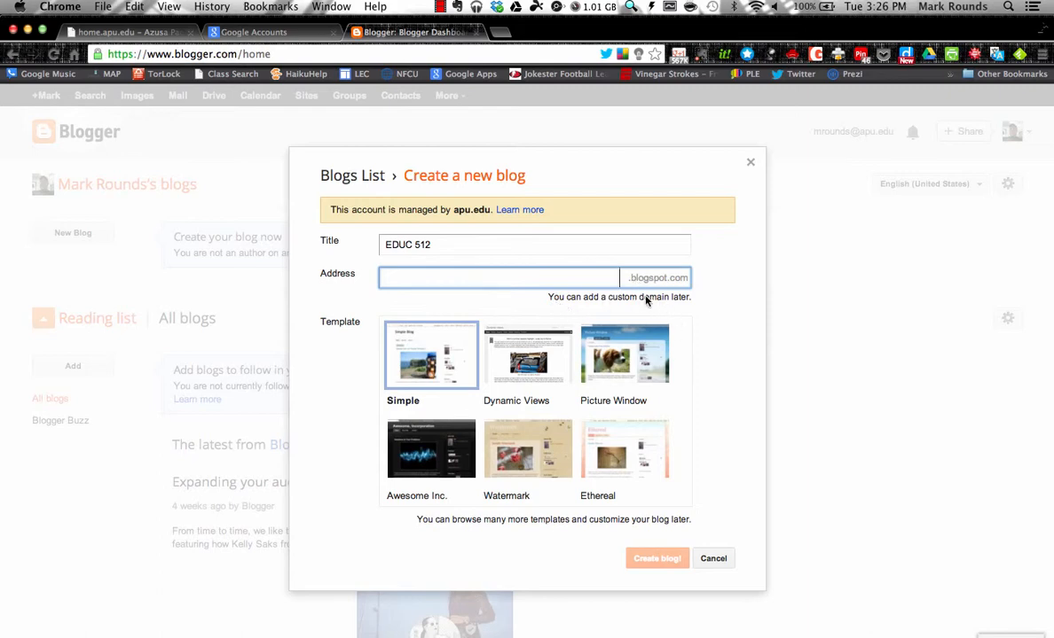
text(rounds)
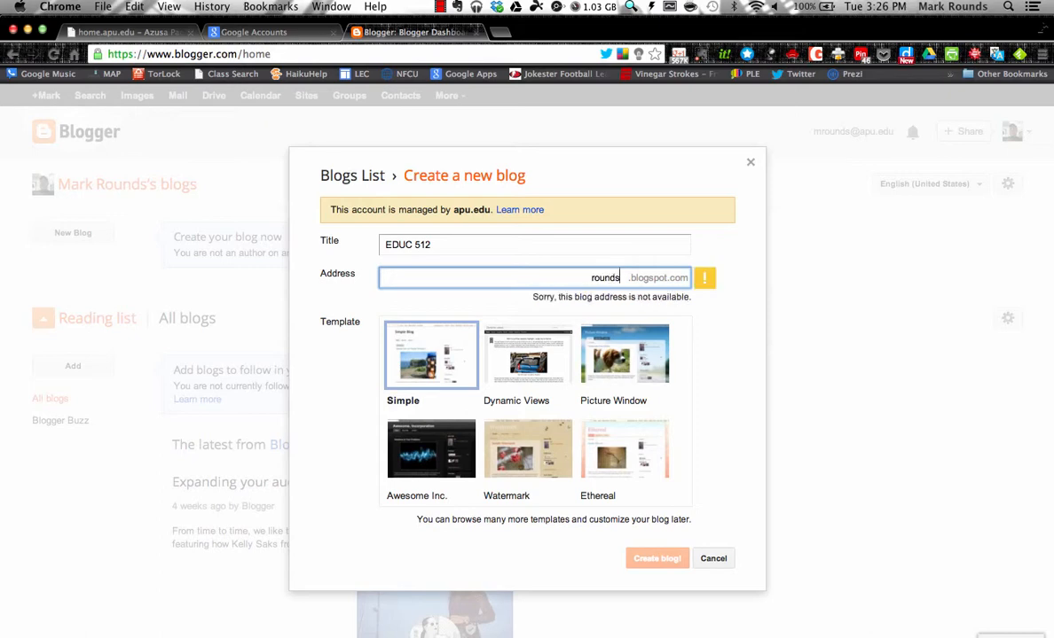
text(educ512)
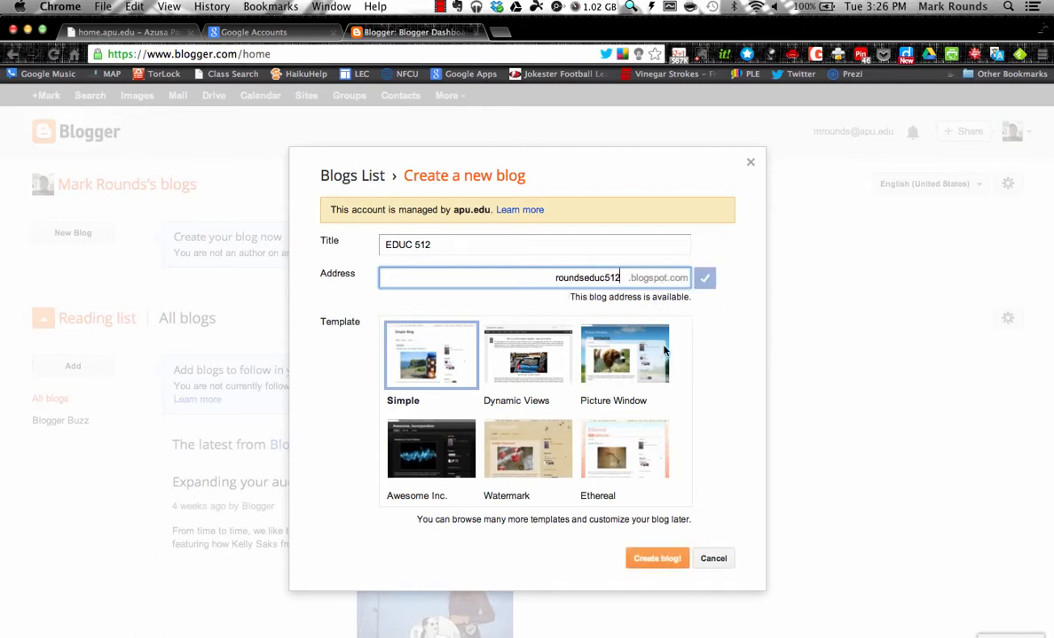
Choose the Simple template for the new blog and create it
scroll(648, 435, down, 3)
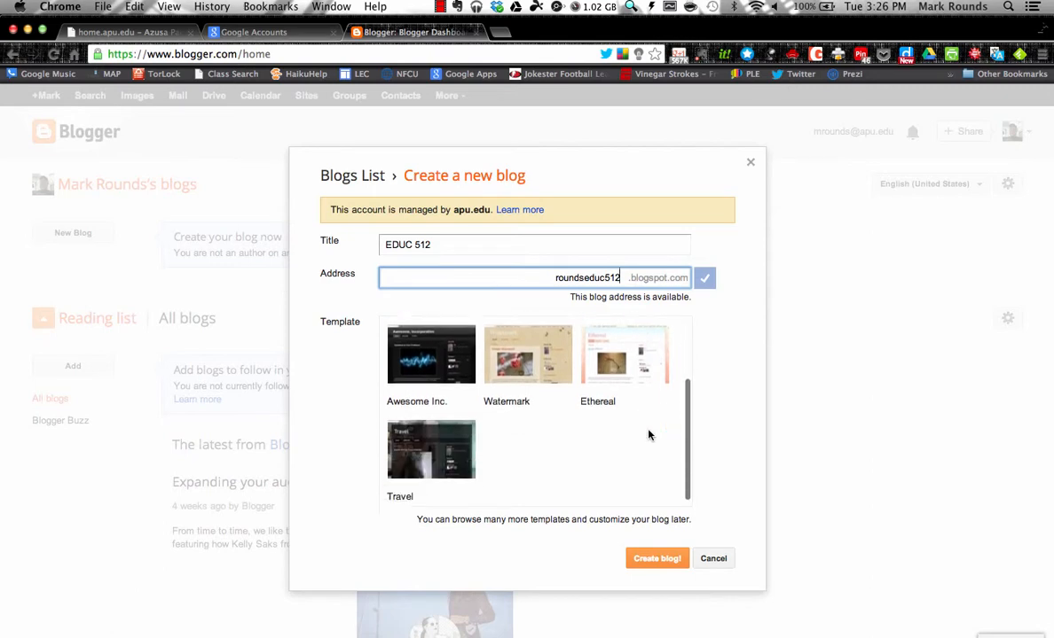
scroll(648, 435, up, 3)
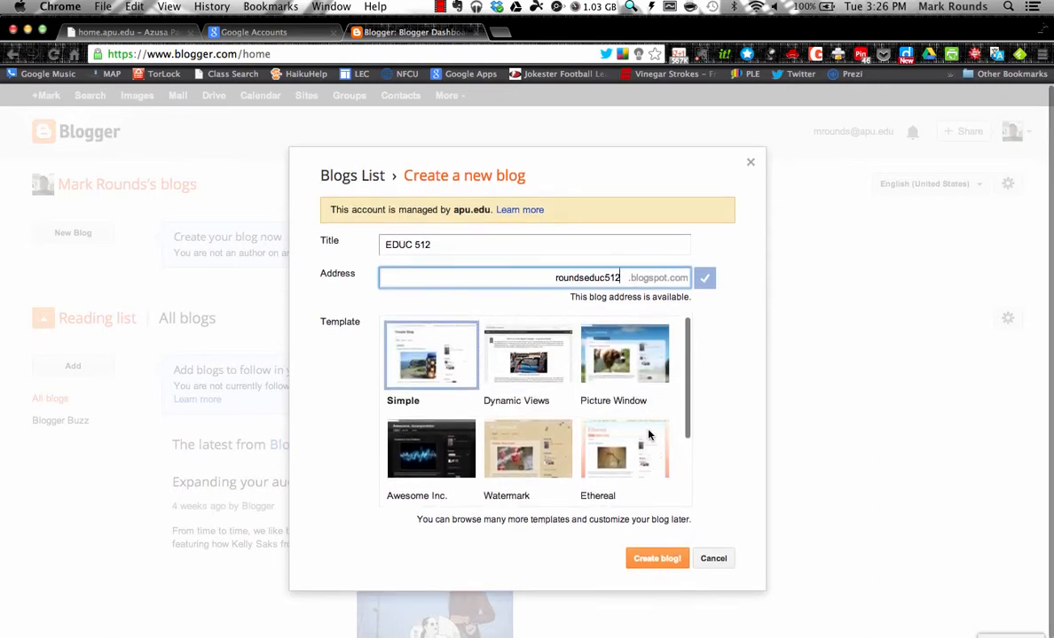
click(420, 375)
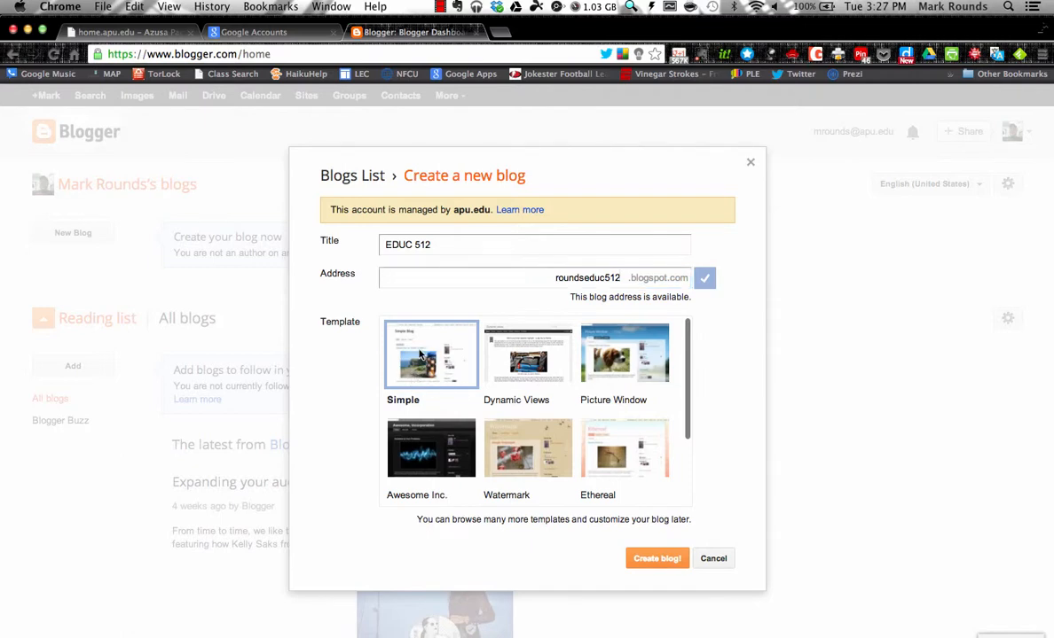
click(657, 560)
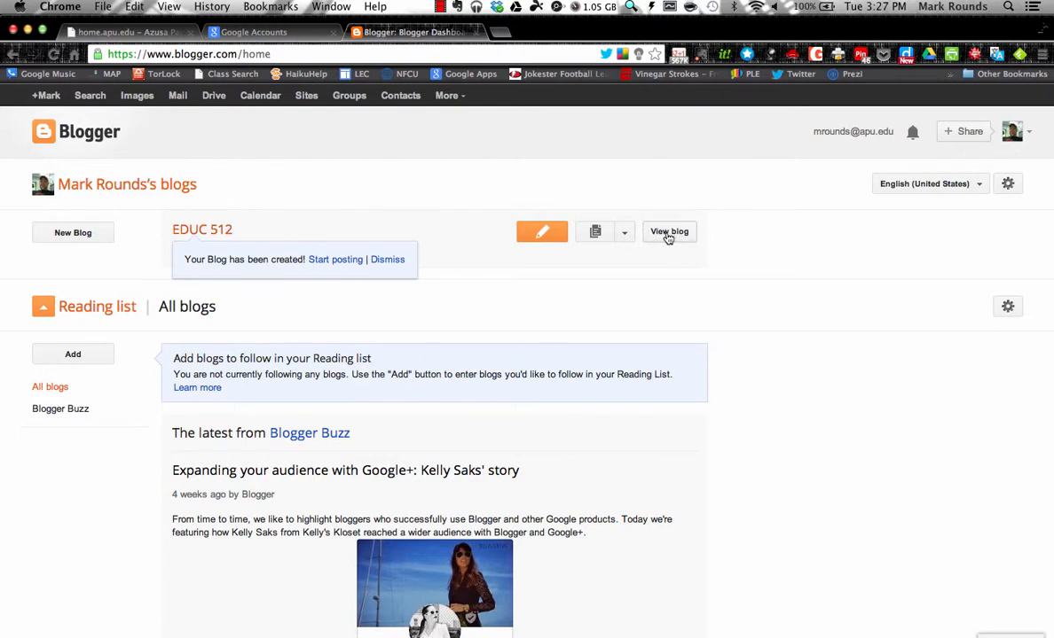
View the live EDUC 512 blog in its own browser tab
click(668, 236)
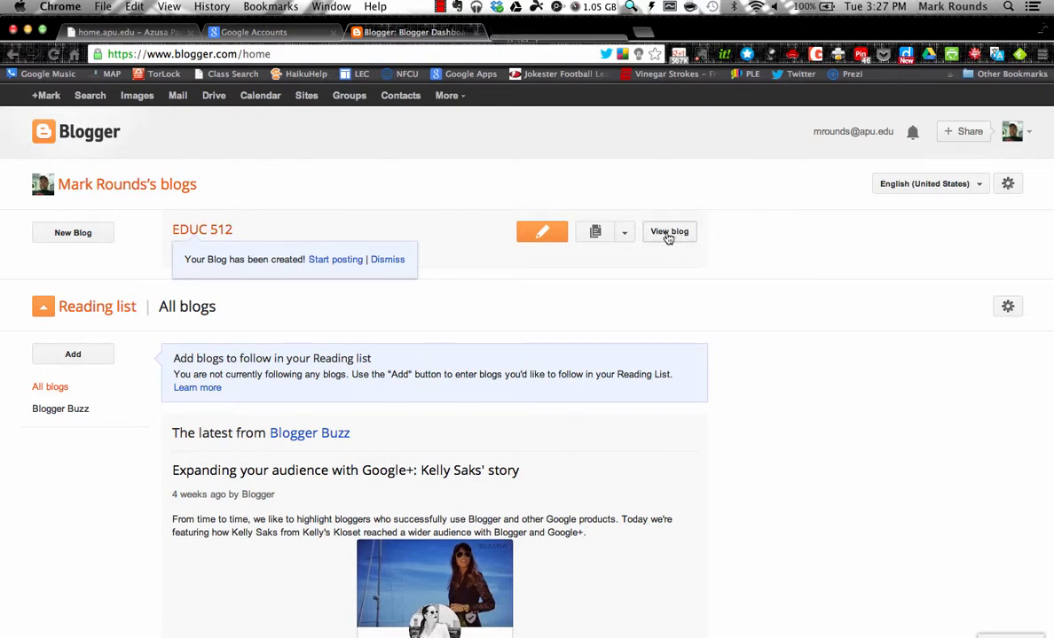
click(546, 33)
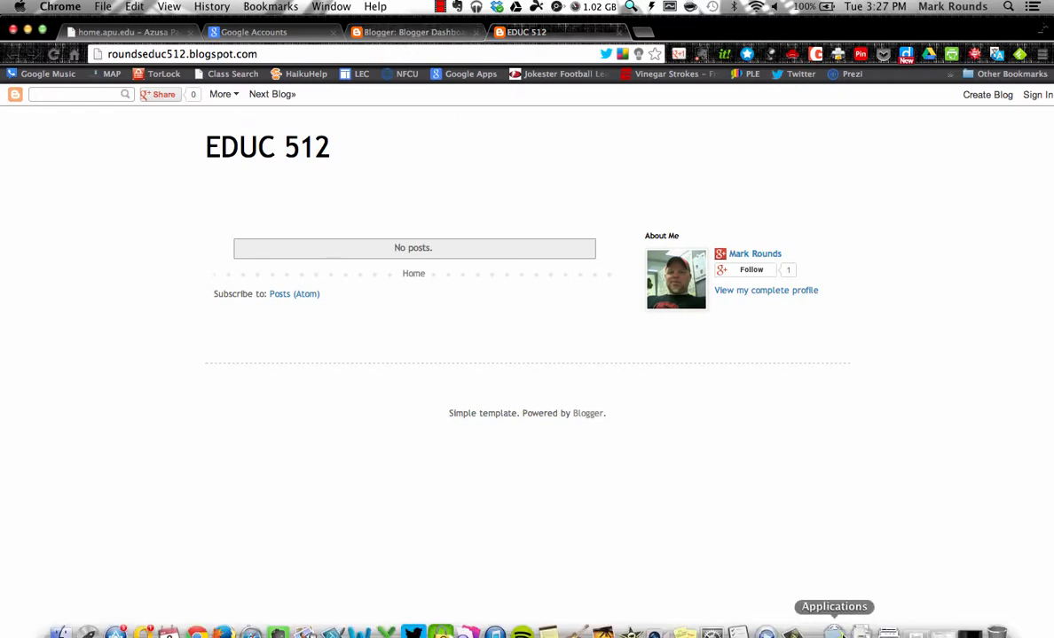
Launch the myPoint Light S pointer highlighter from the Mac's applications
click(836, 632)
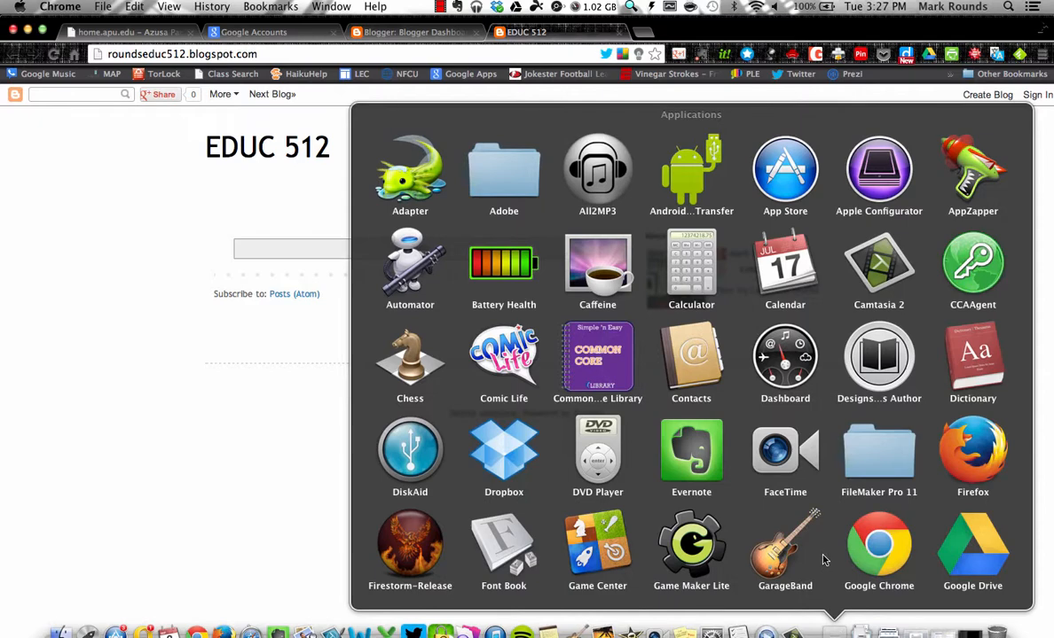
scroll(823, 559, down, 5)
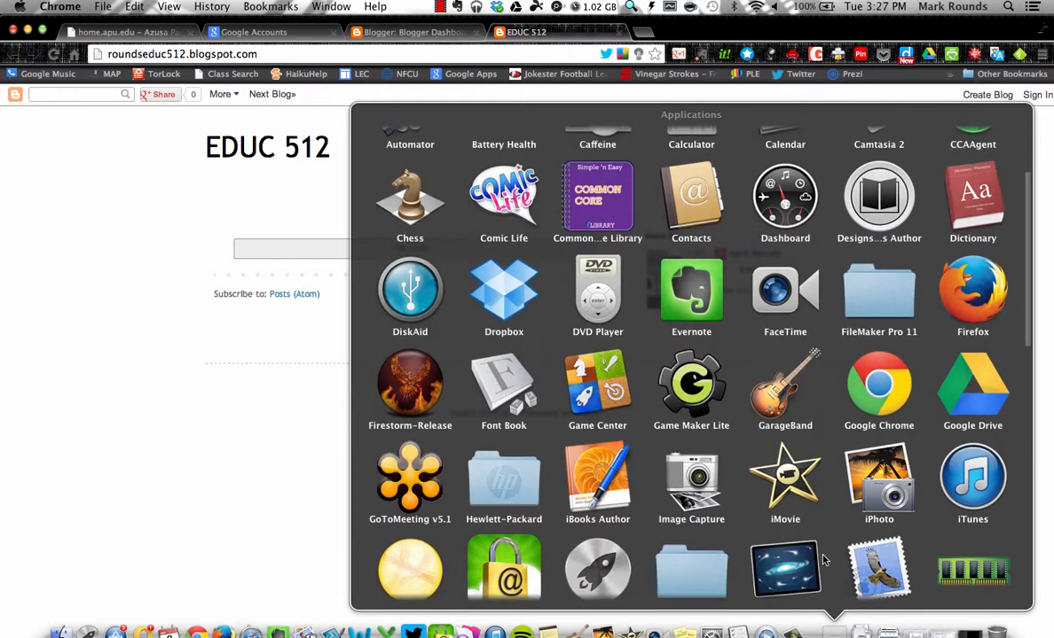
scroll(823, 560, down, 2)
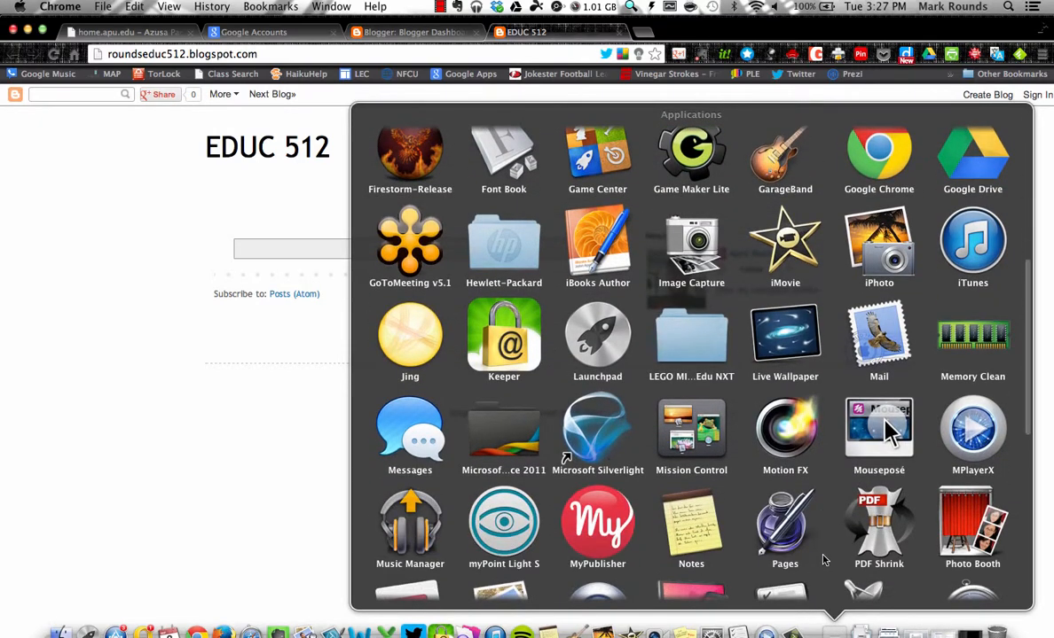
scroll(823, 560, down, 2)
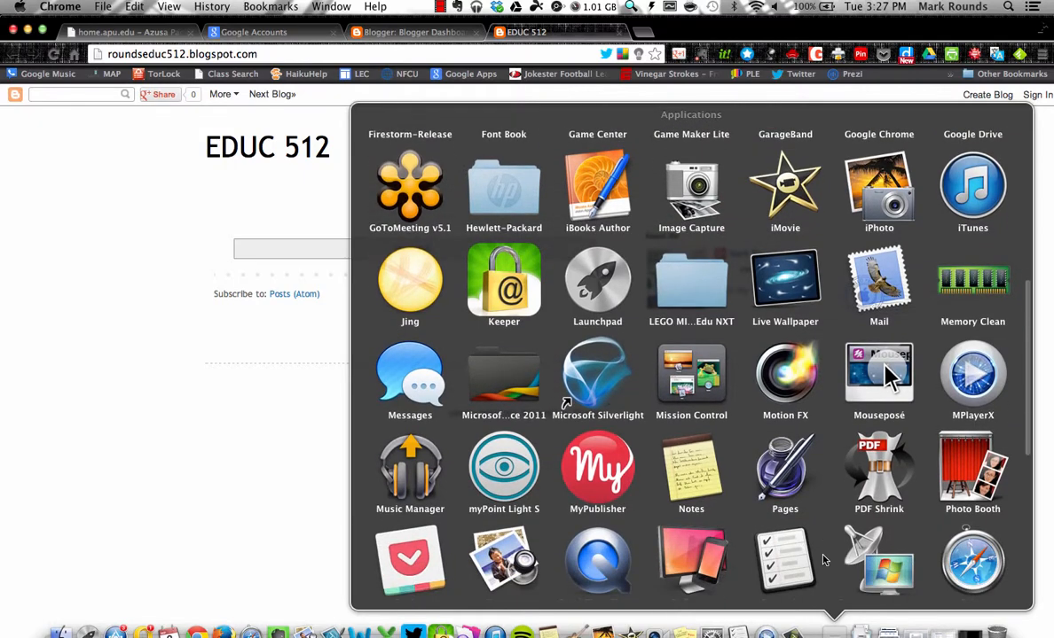
click(467, 439)
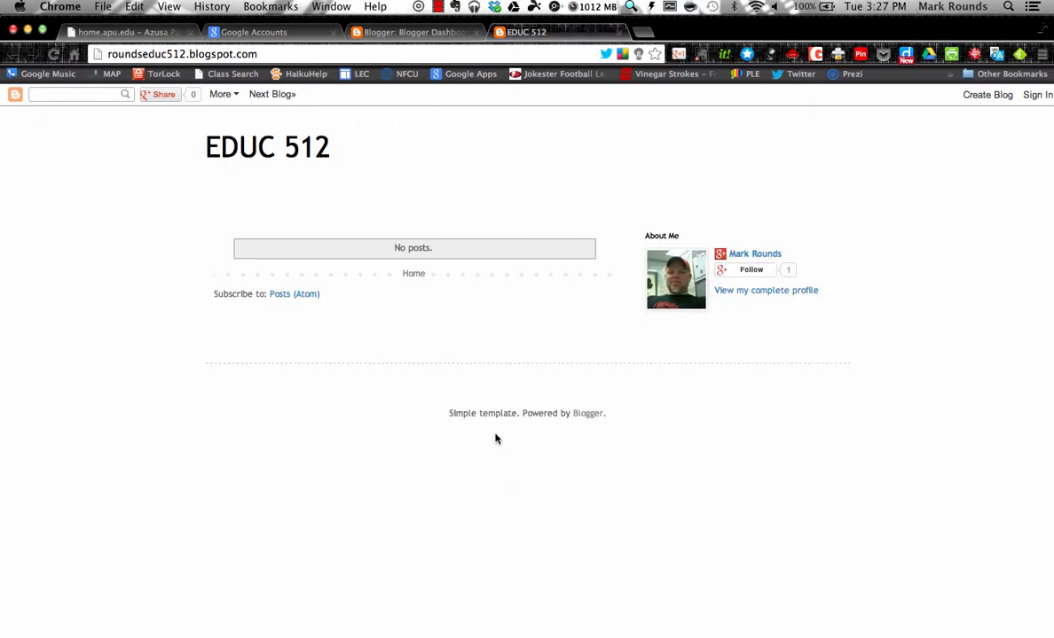
click(475, 403)
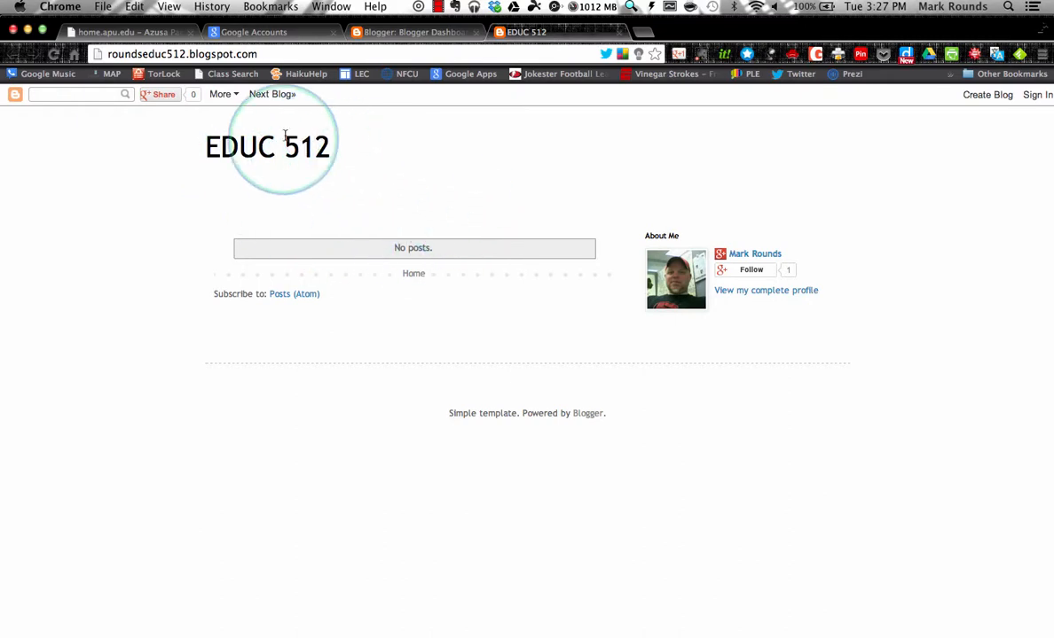
Return to the Blogger dashboard, dismiss the creation notice, and start the first EDUC 512 post, closing the Google+ mention tip
click(396, 33)
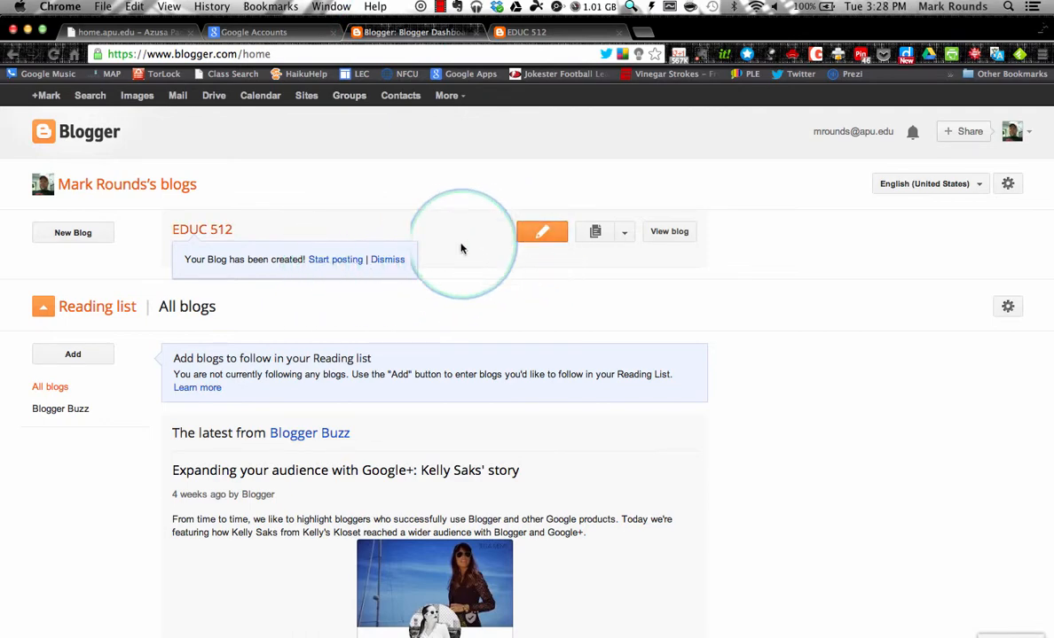
click(382, 262)
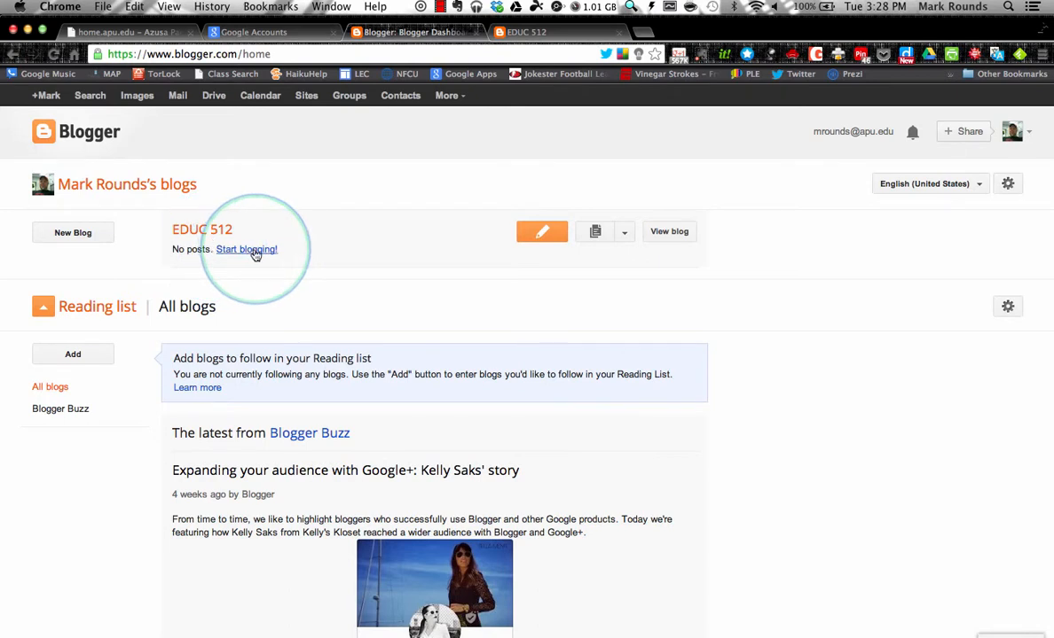
click(255, 251)
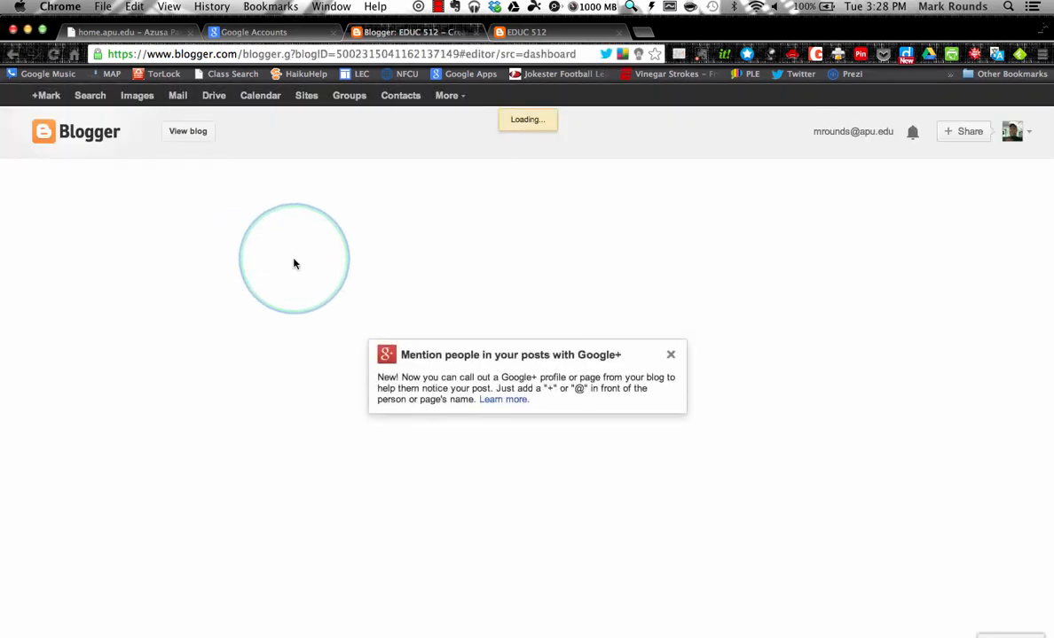
click(671, 358)
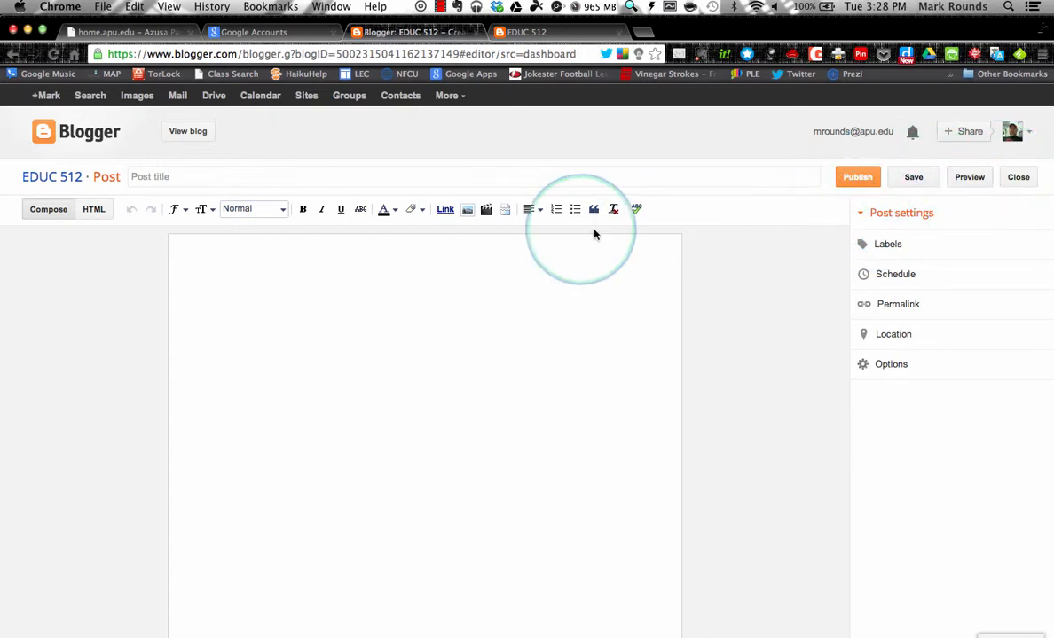
Publish a post titled "My First Post!" reading "Hello world!" without sharing it on Google+, and view it on the live blog
click(161, 181)
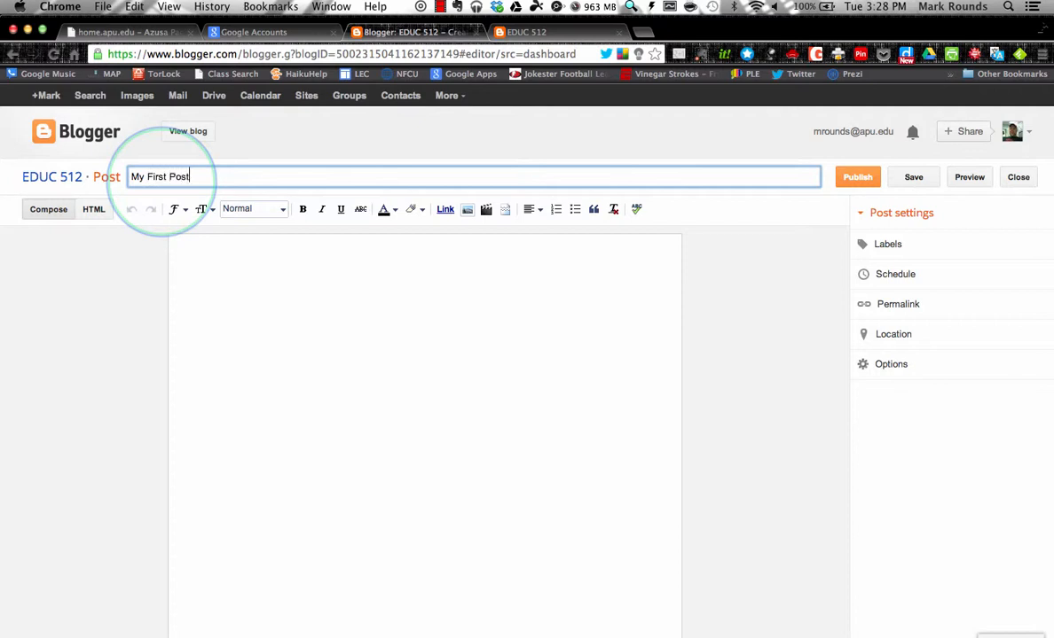
text(!)
click(240, 274)
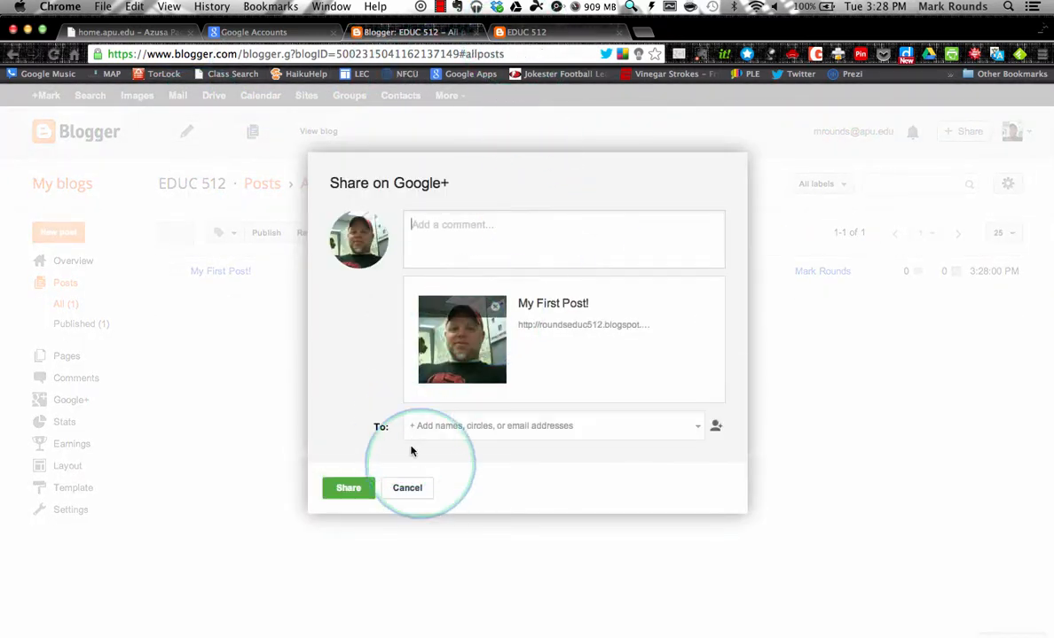
click(408, 489)
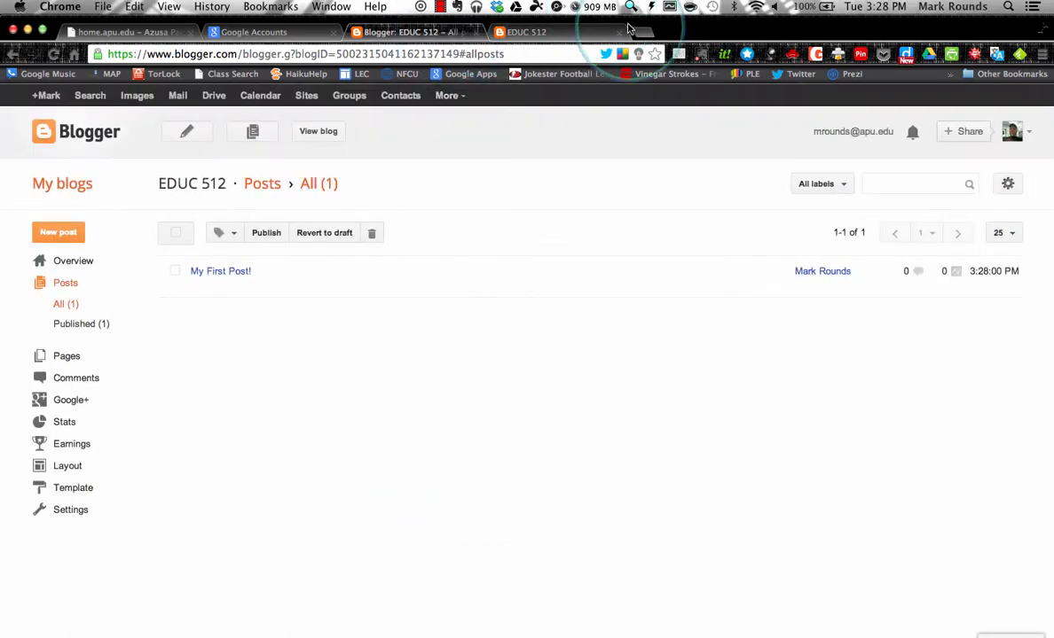
click(525, 33)
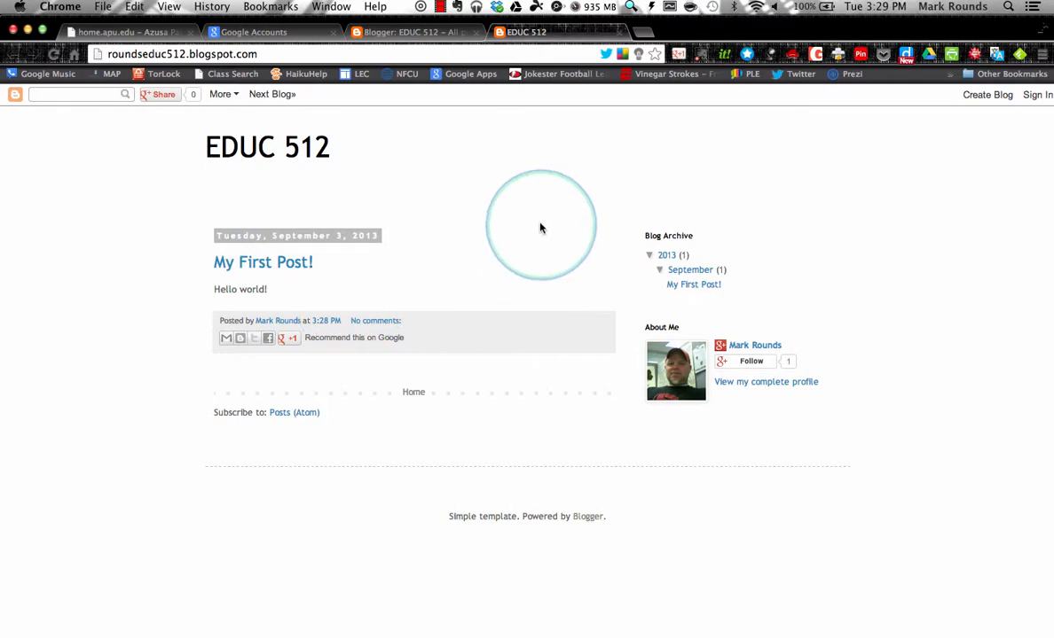
Return to the EDUC 512 blog's management and add a new blank page
click(384, 34)
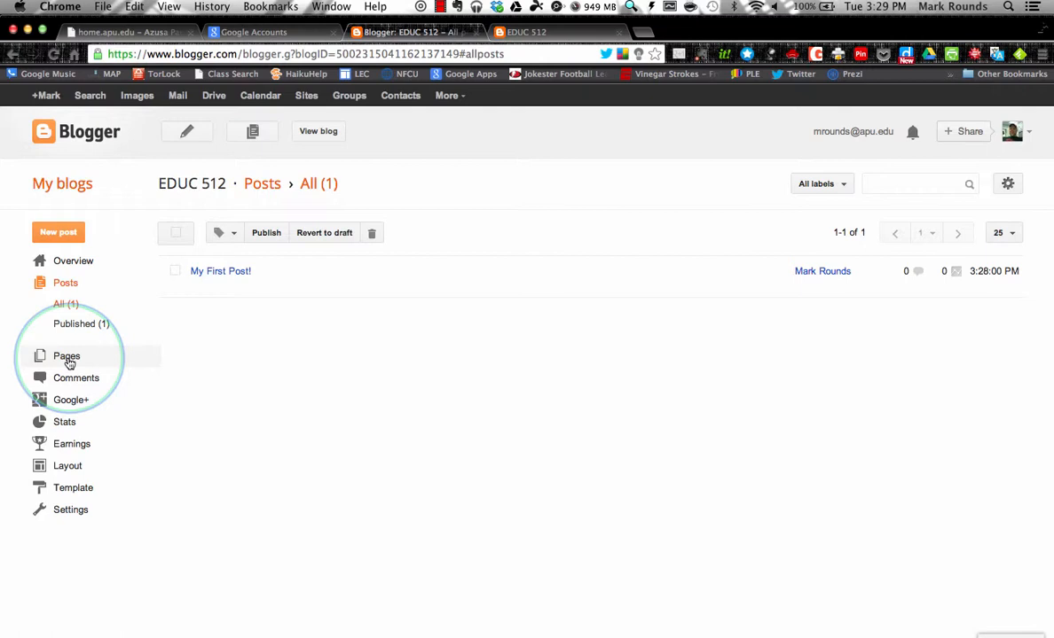
click(68, 356)
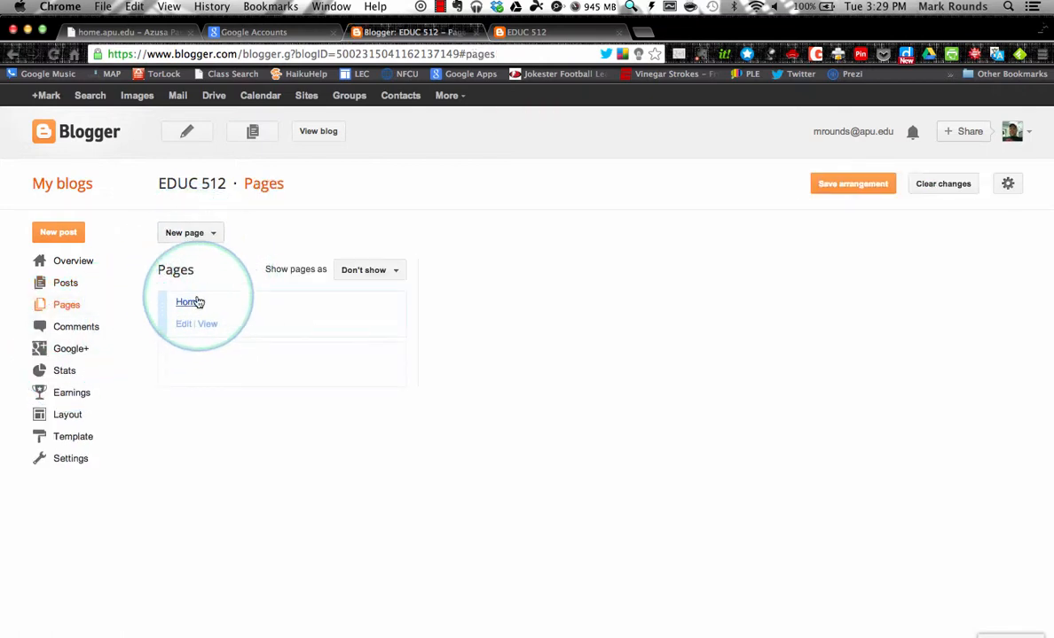
click(211, 235)
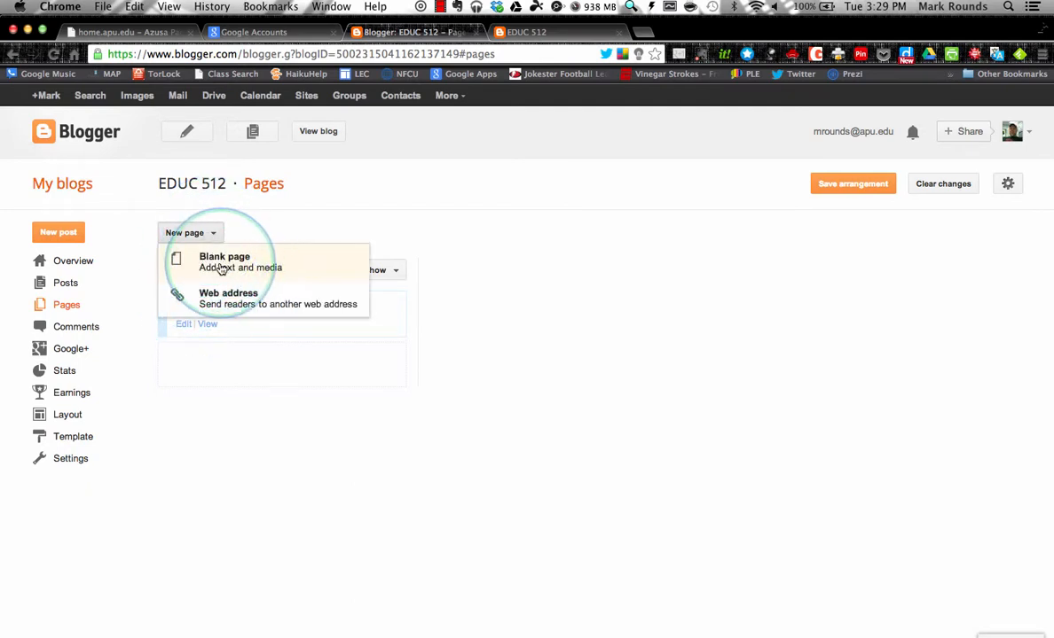
click(221, 267)
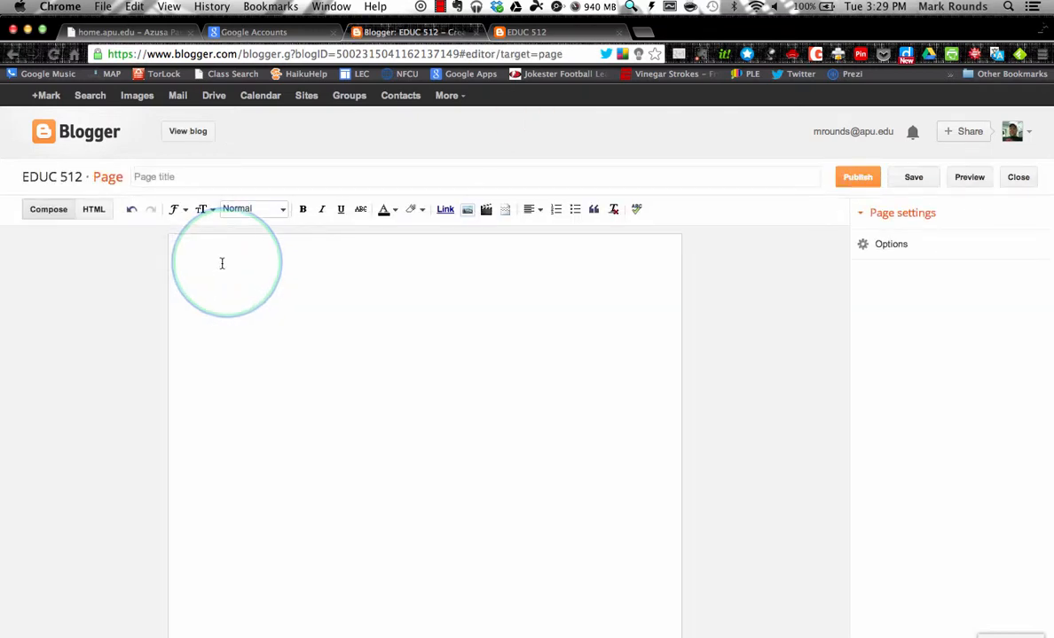
Title the new page "About Me" and fill its body with three separate lines: Paragraph 1, Paragraph 2 and Paragraph 3
click(137, 176)
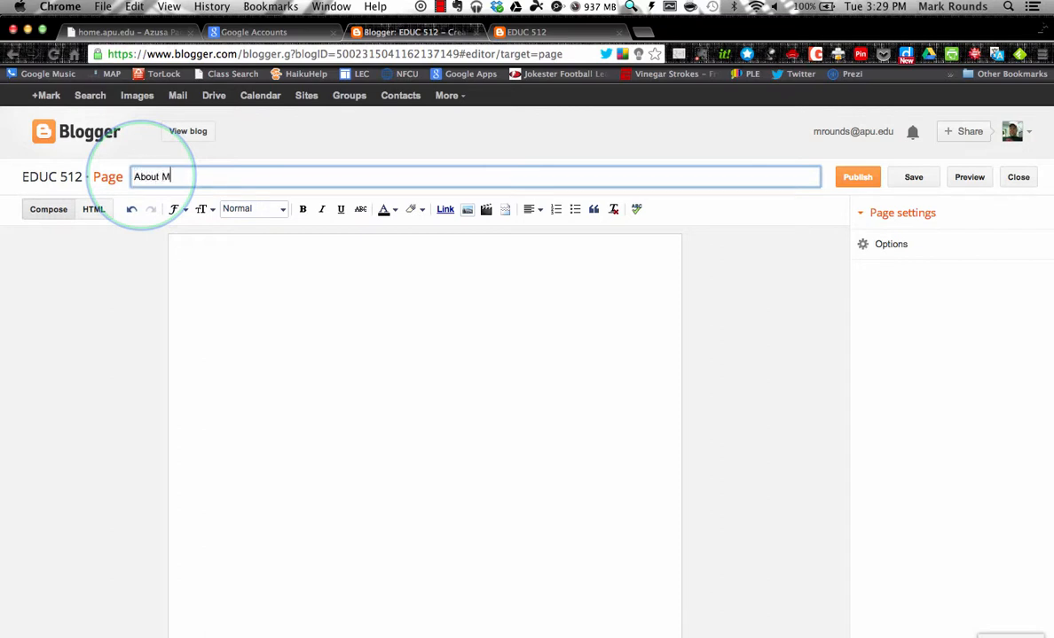
text(About Me)
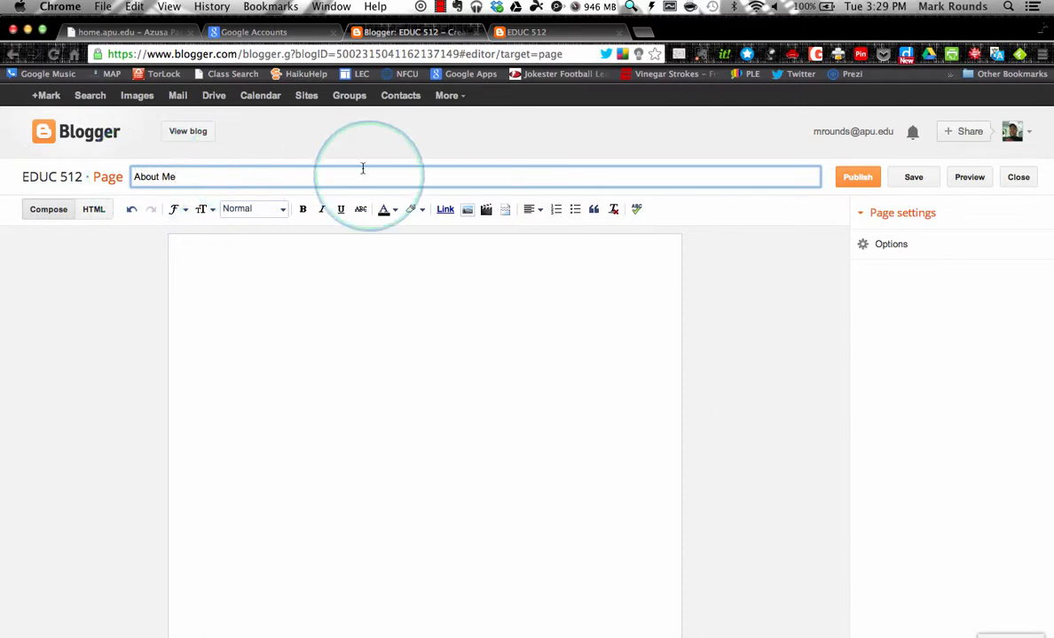
click(225, 253)
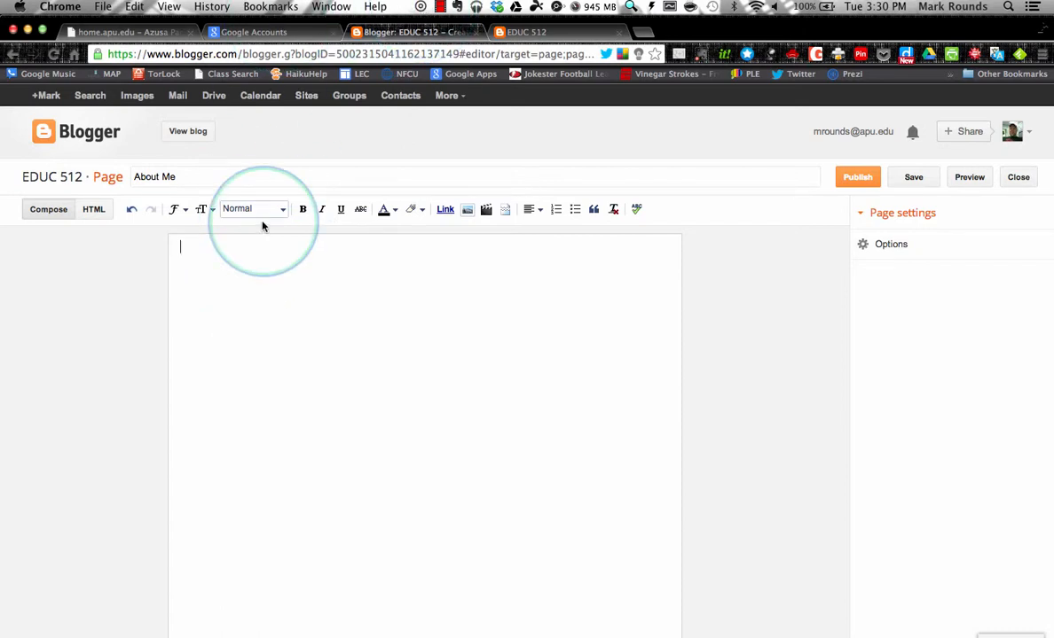
text(Paragraph 3)
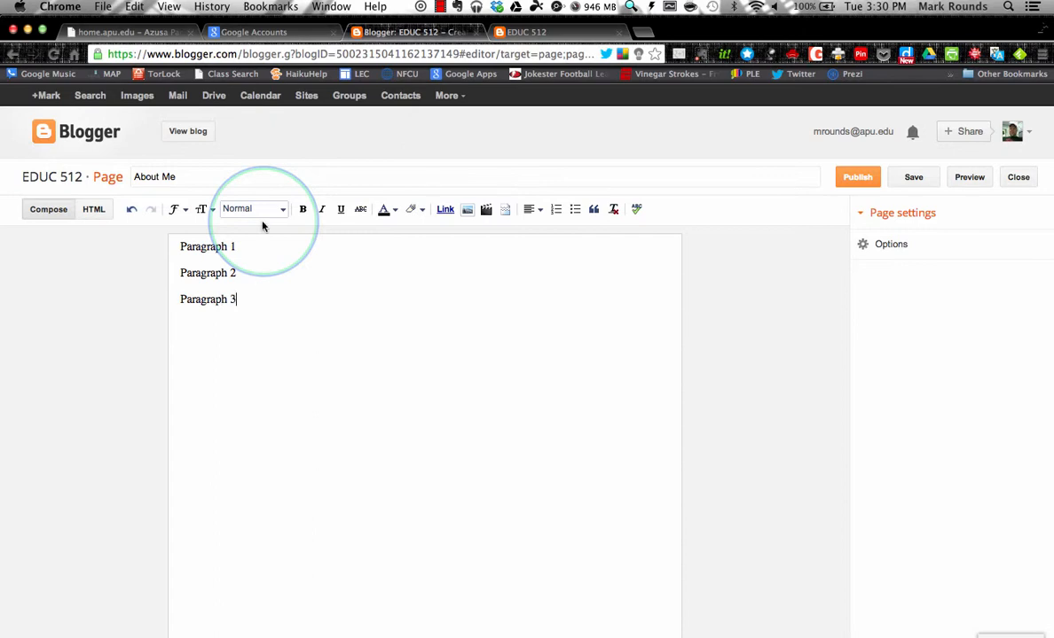
Upload the image 11387517.jpg from the Desktop and insert it into the page below Paragraph 3
click(469, 212)
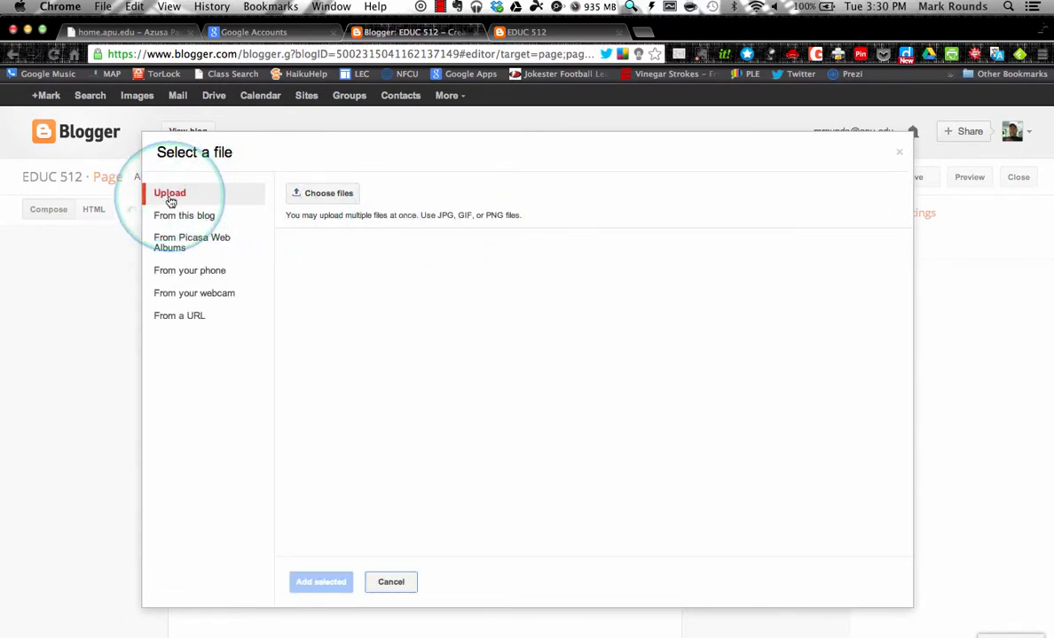
click(311, 194)
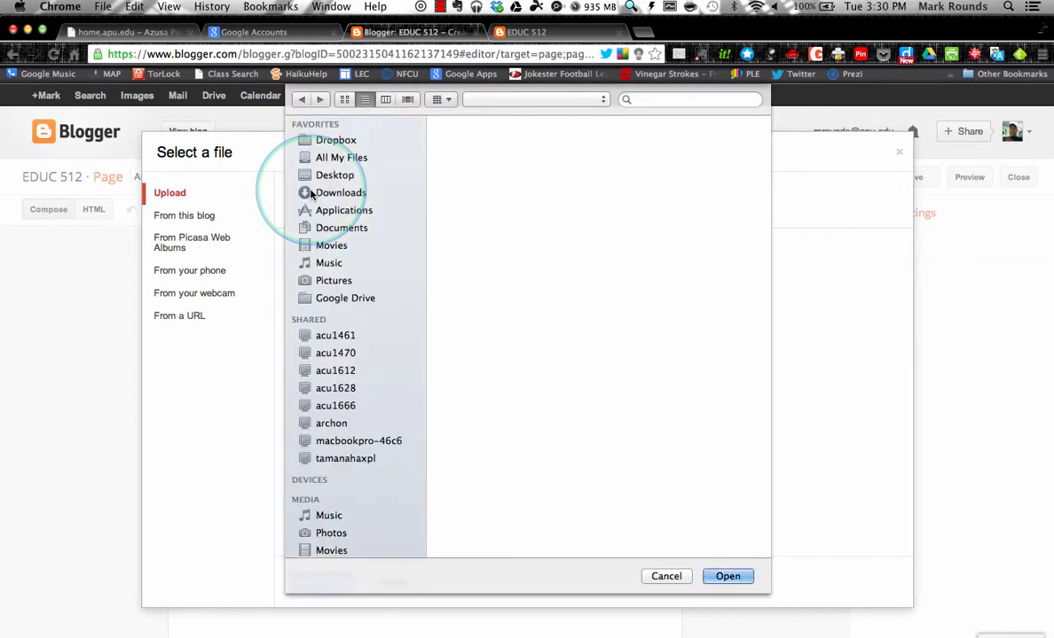
click(319, 175)
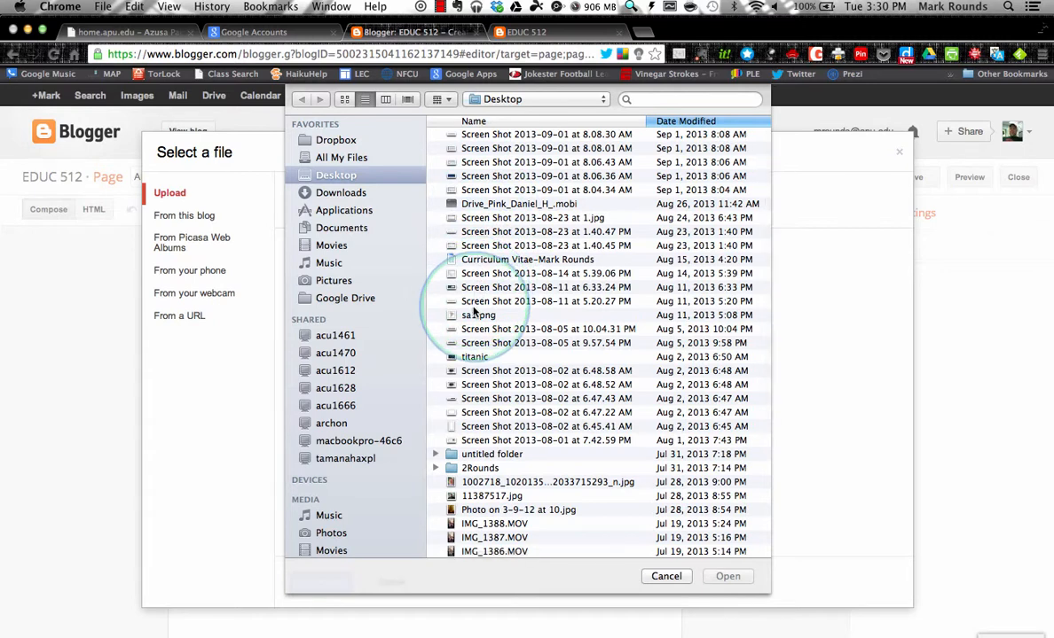
click(465, 482)
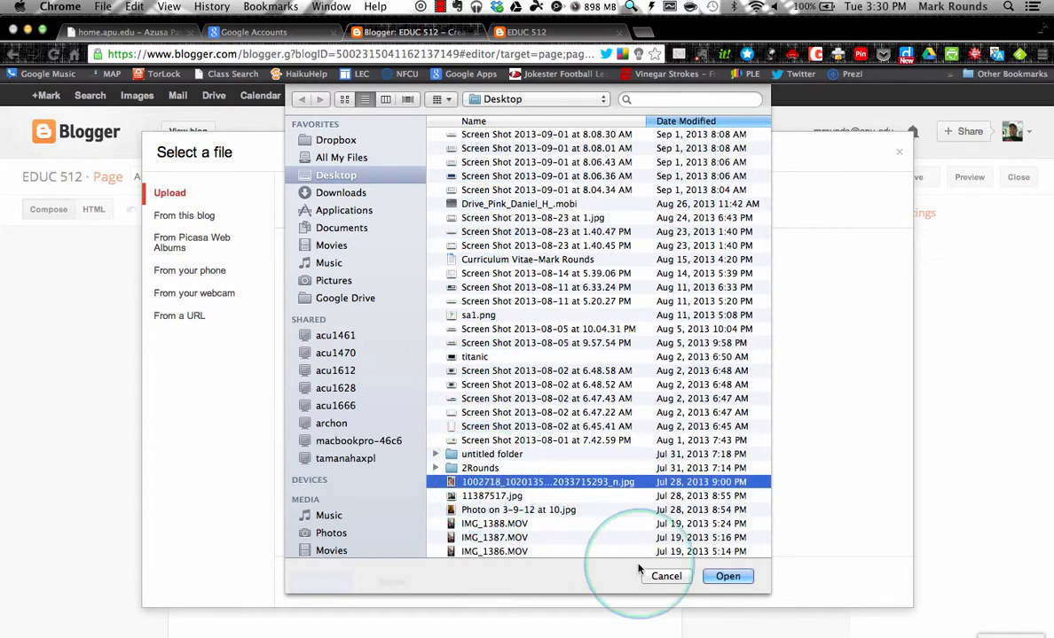
click(501, 498)
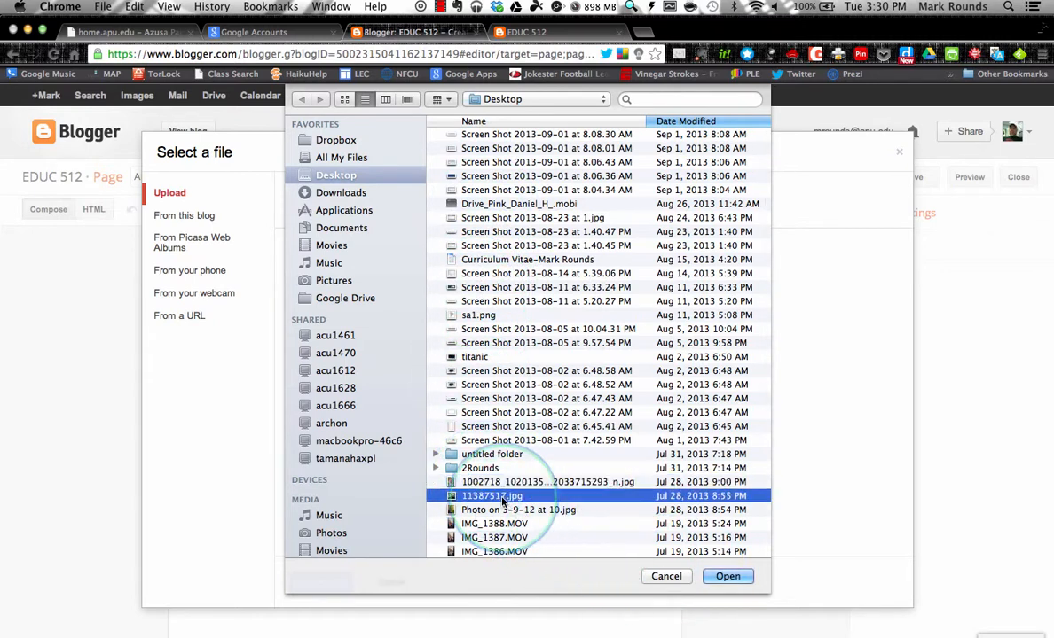
click(725, 576)
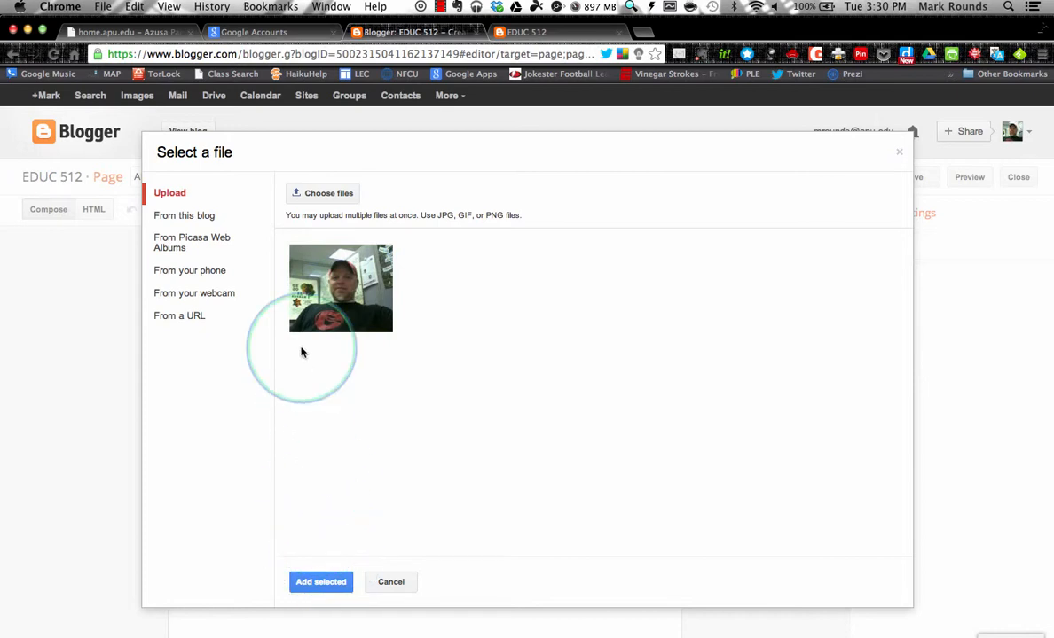
click(330, 310)
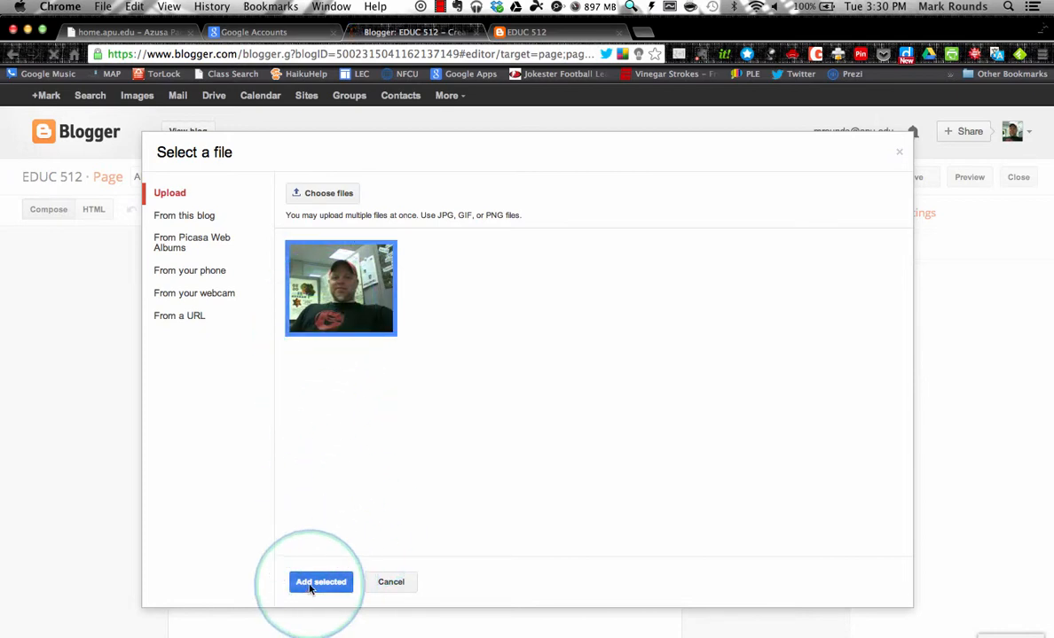
click(318, 583)
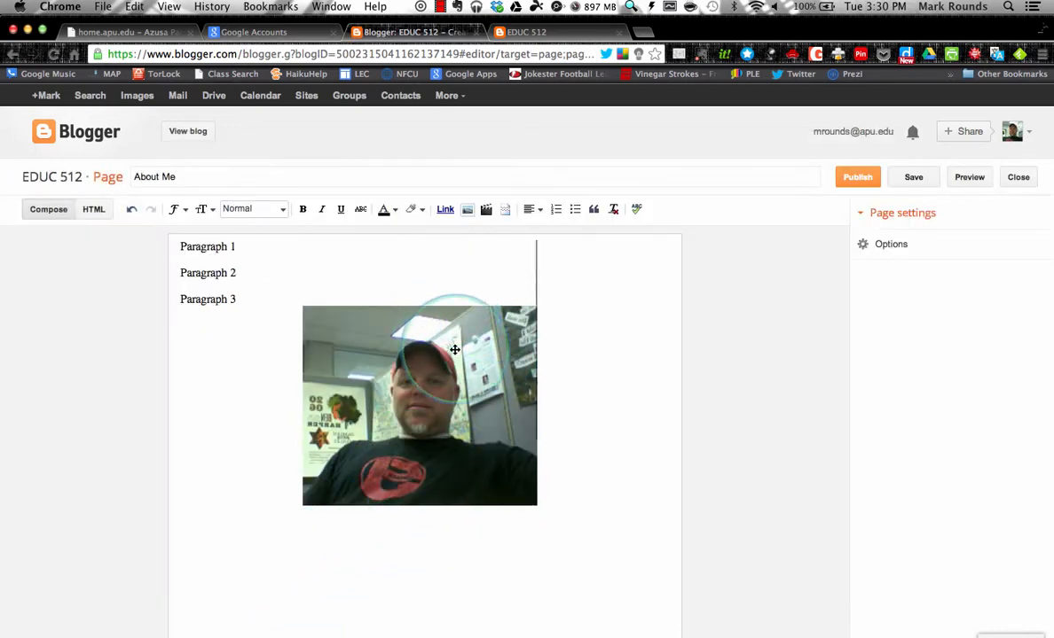
Set the inserted photo to small size with left alignment and publish the About Me page
click(456, 376)
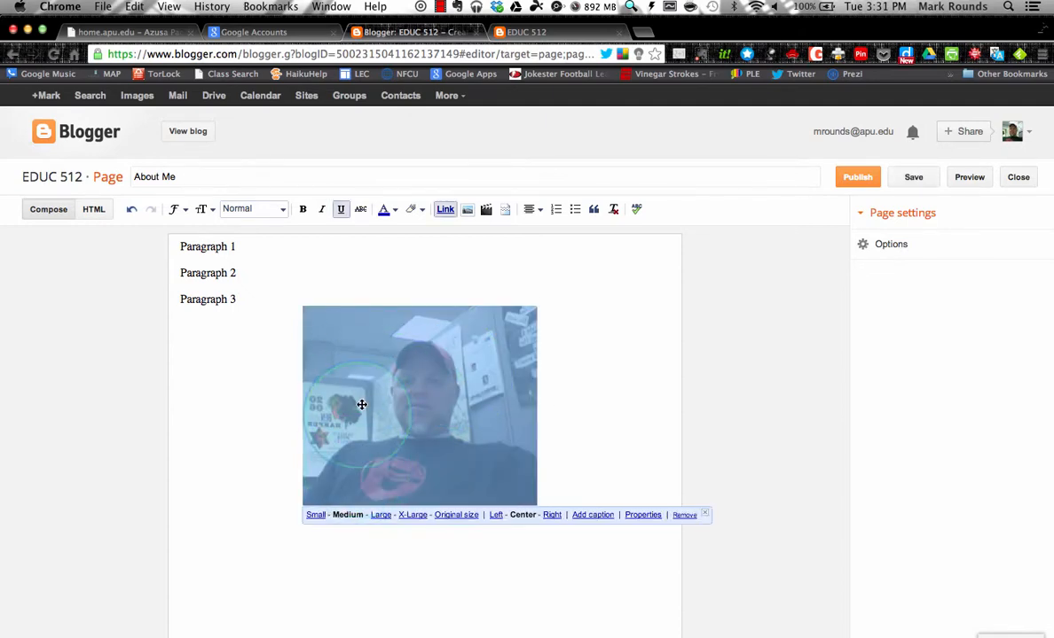
click(320, 514)
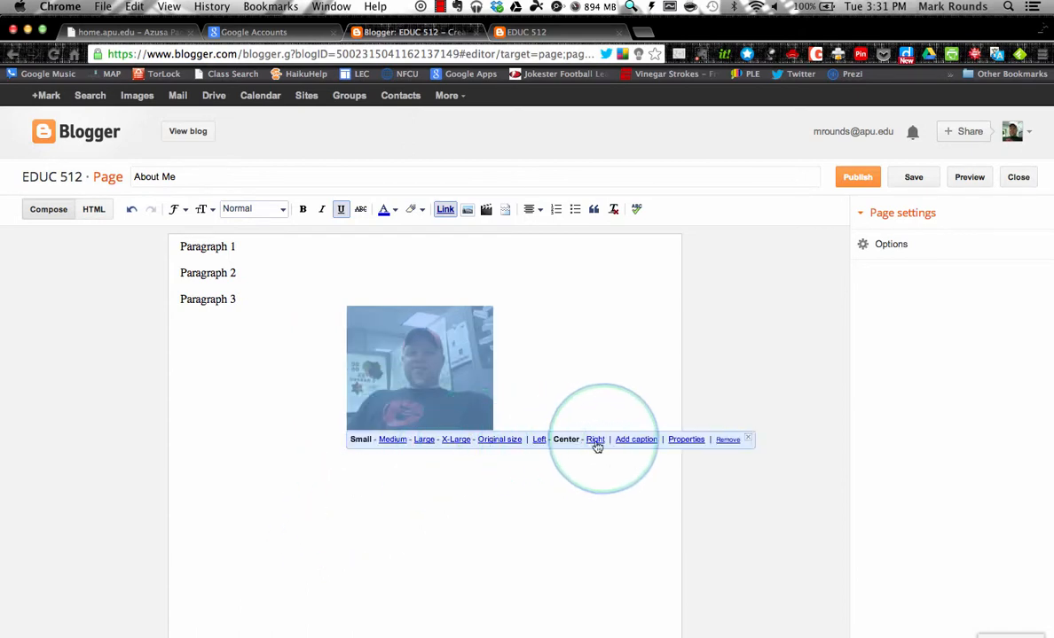
click(540, 441)
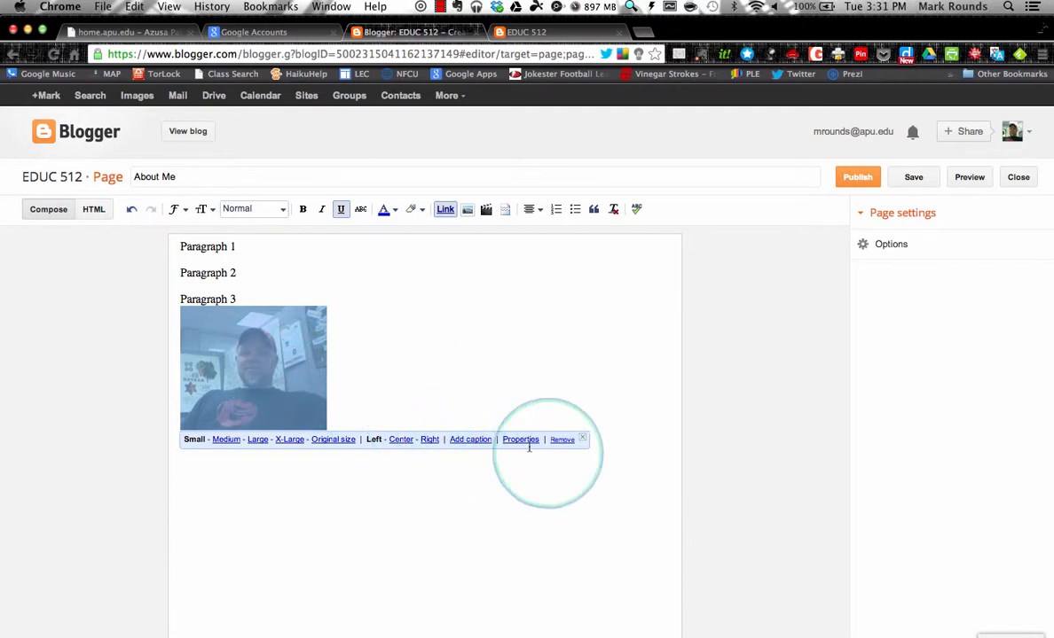
click(510, 399)
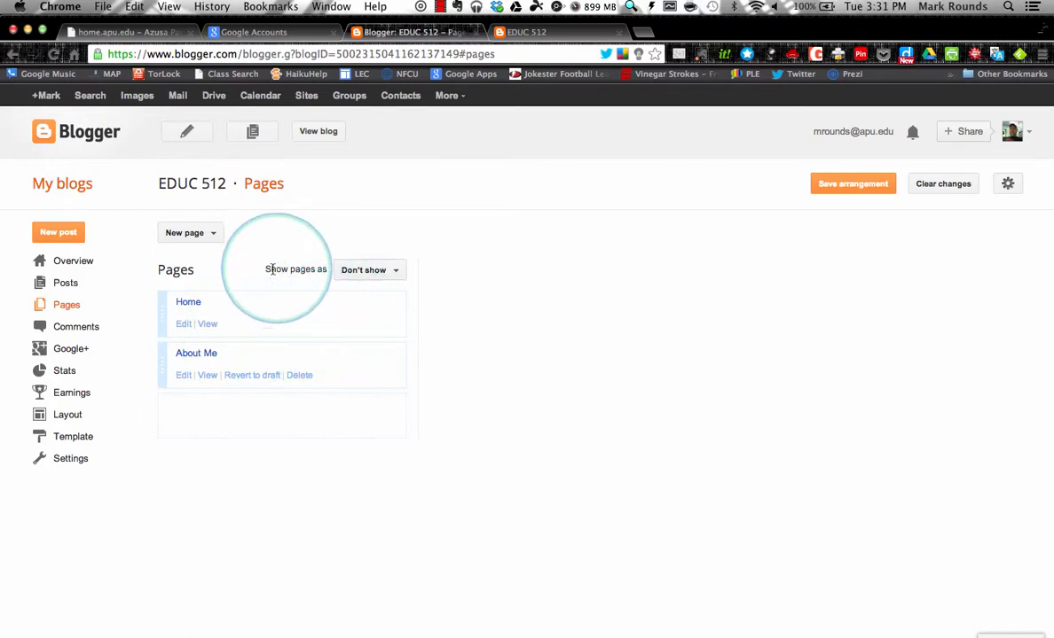
Set the blog's pages to show as top tabs and save the arrangement
click(399, 277)
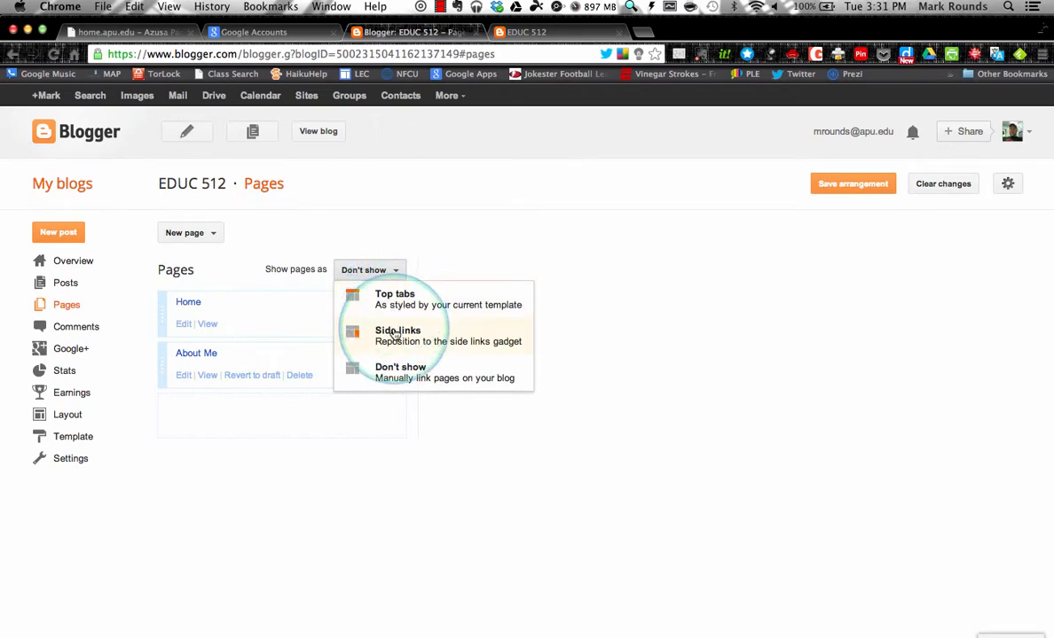
click(396, 307)
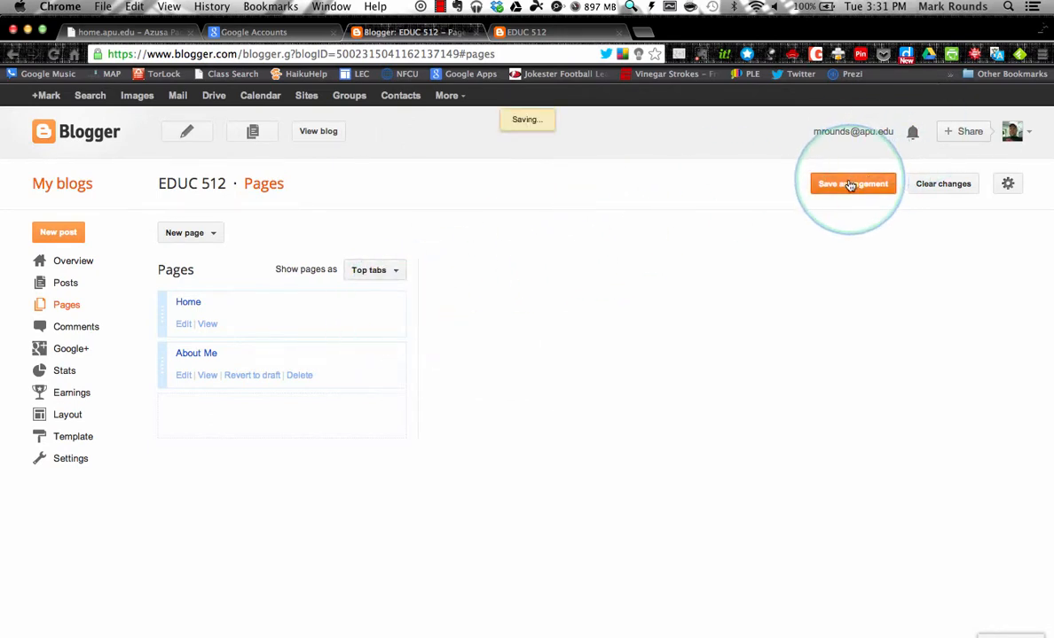
View the About Me page on the live blog and copy its web address
click(526, 32)
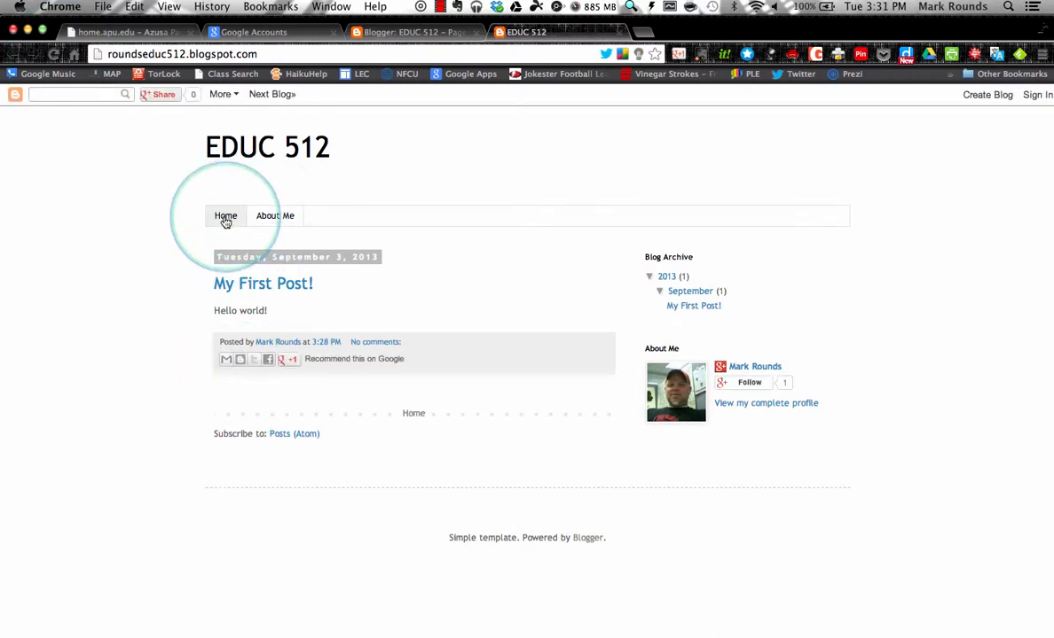
click(276, 219)
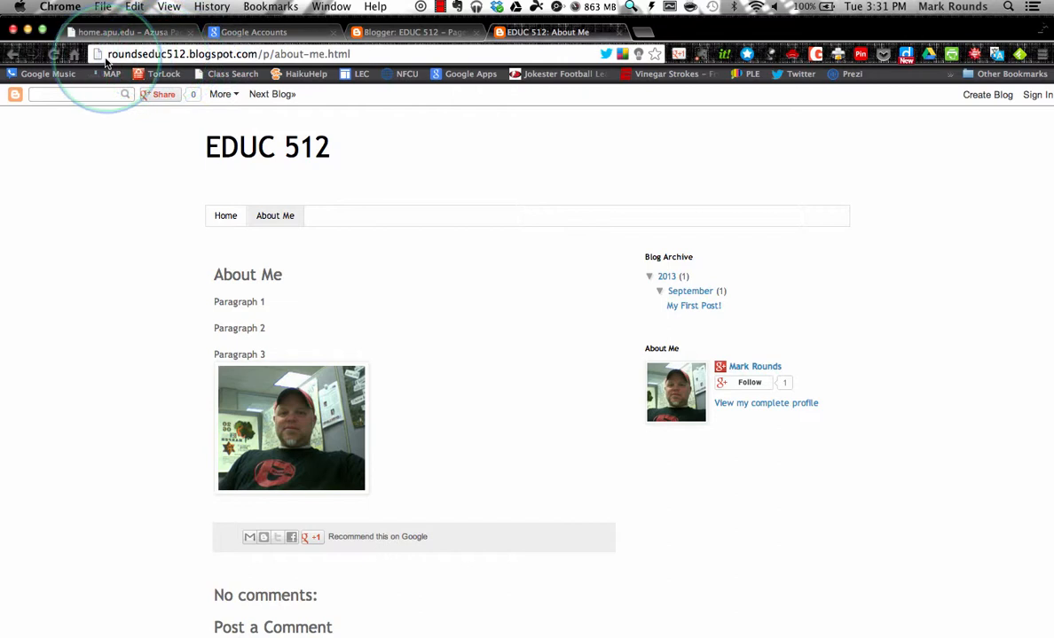
drag(107, 54, 351, 54)
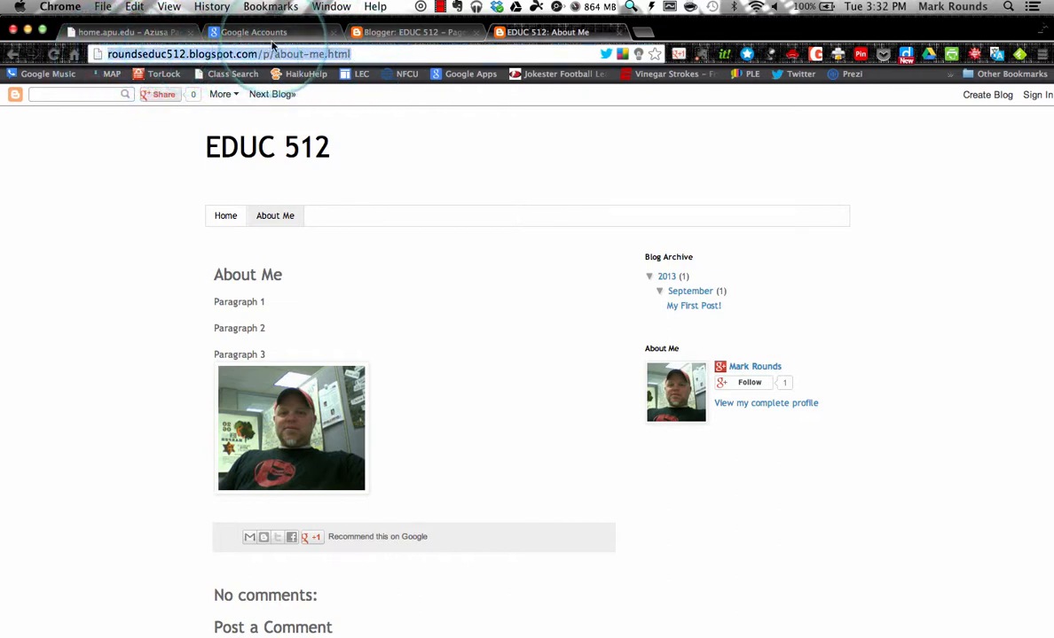
right_click(166, 55)
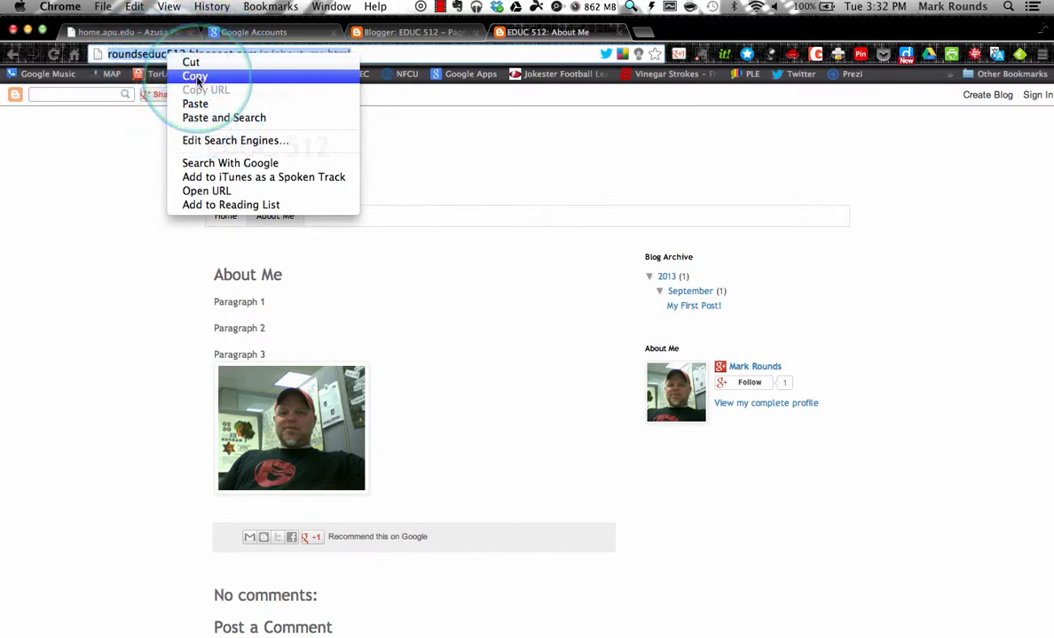
click(195, 79)
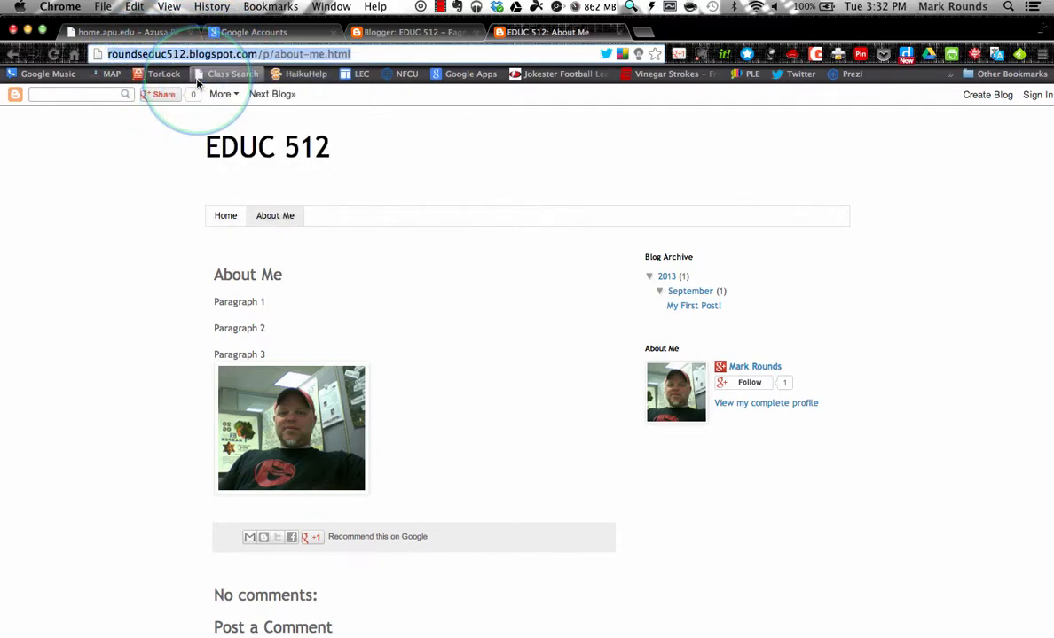